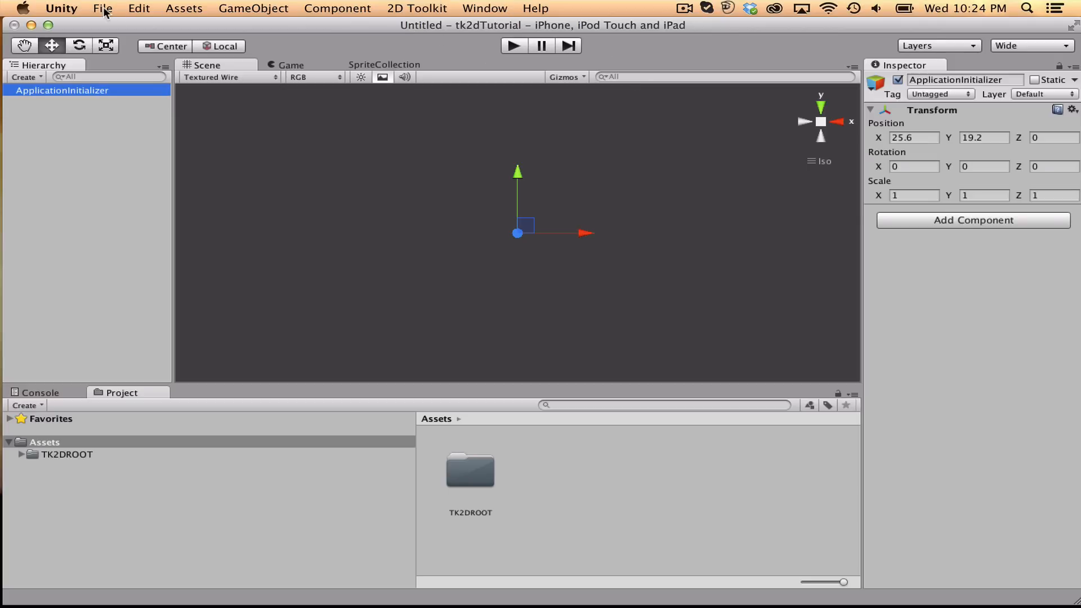
Check the target platform and the scene list in the project's build settings, and close them
{"action": "left_click", "coordinate": [139, 8]}
{"action": "mouse_move", "coordinate": [105, 8]}
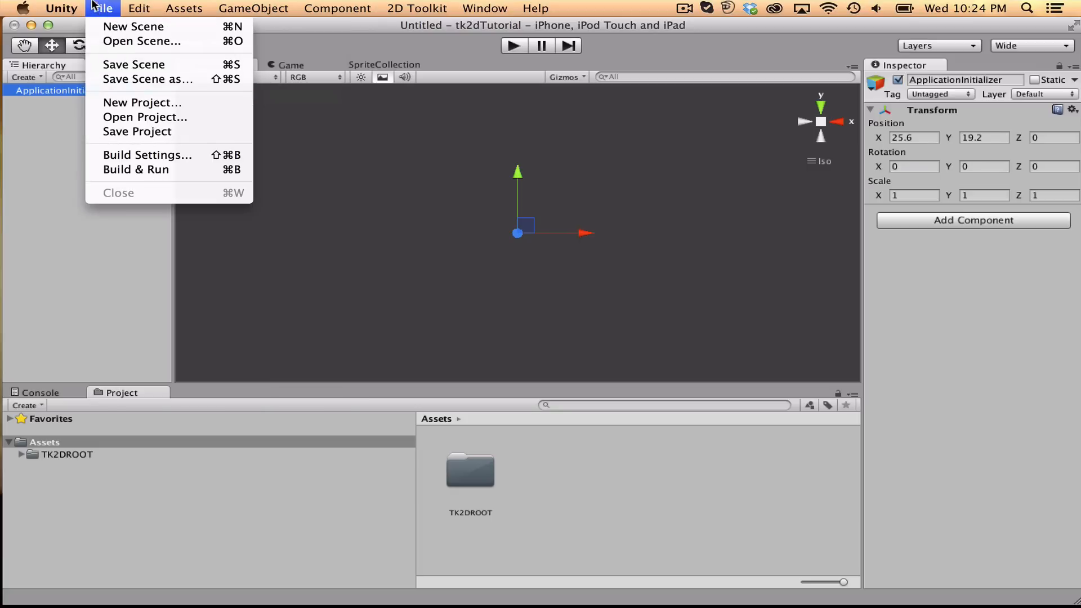
{"action": "left_click", "coordinate": [148, 155]}
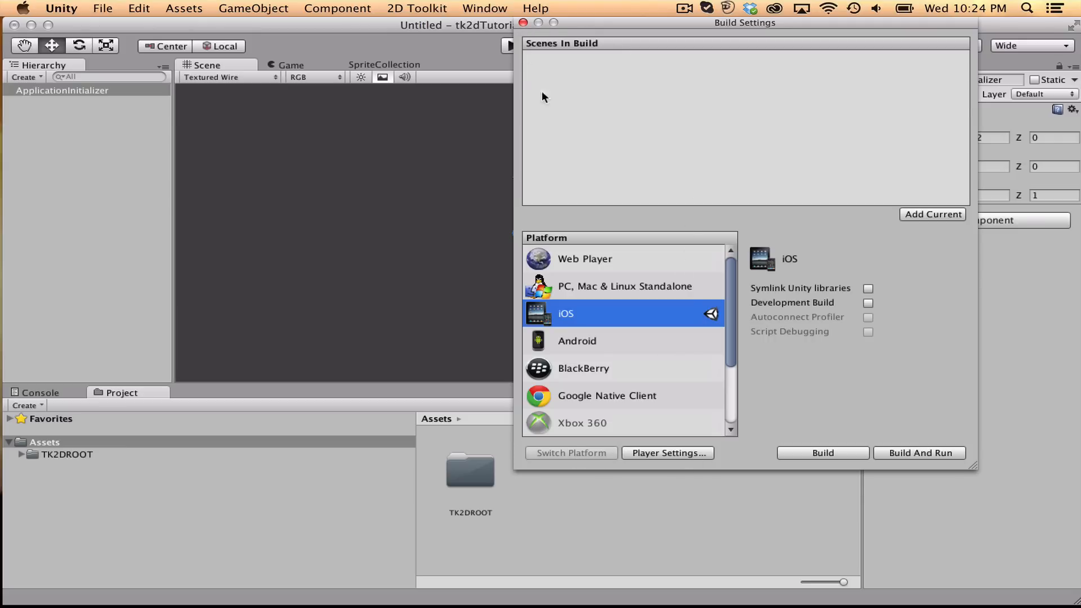
{"action": "left_click", "coordinate": [523, 23]}
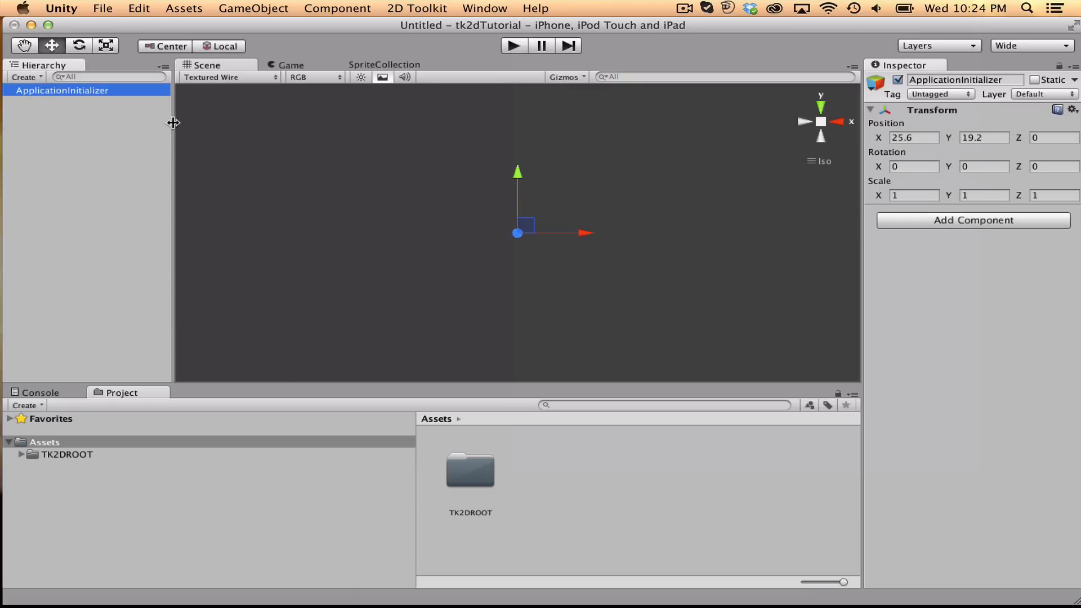
{"action": "left_click", "coordinate": [87, 89]}
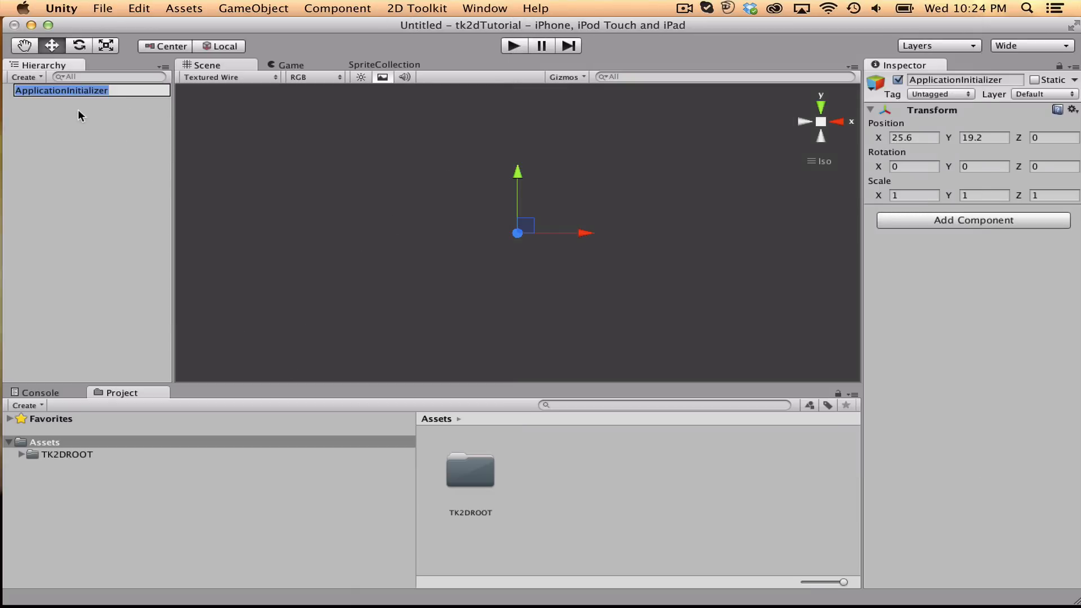
{"action": "left_click", "coordinate": [79, 110]}
{"action": "left_click", "coordinate": [79, 88]}
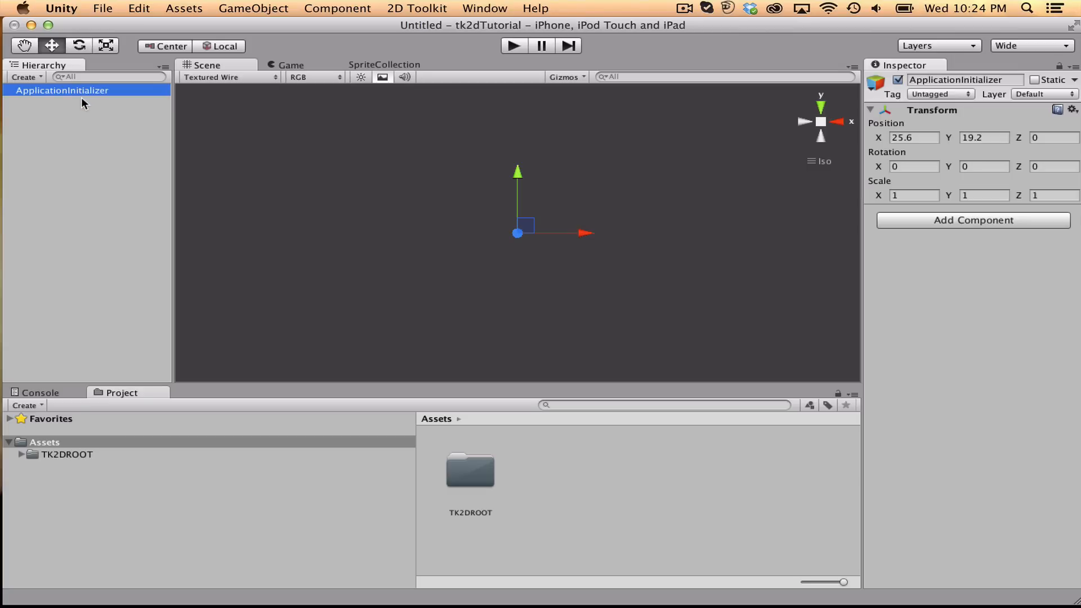
{"action": "left_click", "coordinate": [81, 98]}
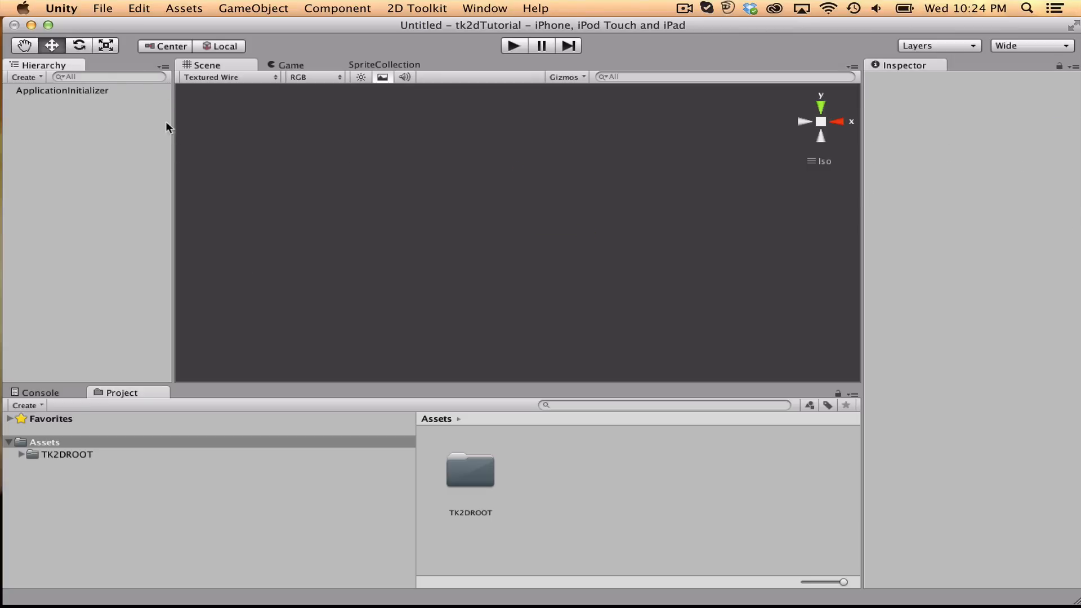
Save the current scene as Init in the project's Assets folder
{"action": "left_click", "coordinate": [53, 452]}
{"action": "left_click", "coordinate": [49, 444]}
{"action": "left_click", "coordinate": [56, 453]}
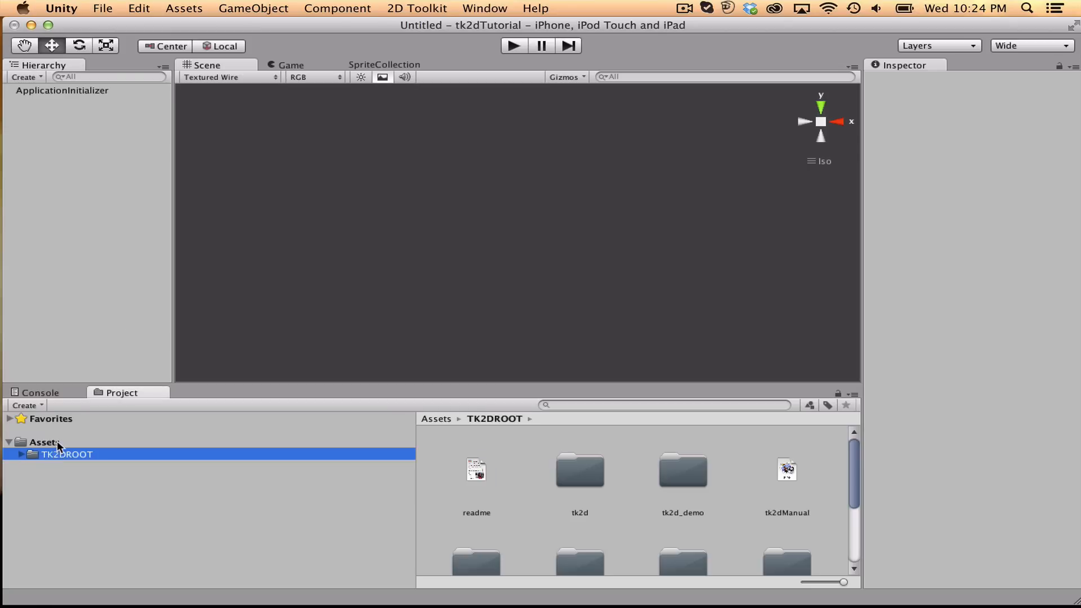
{"action": "left_click", "coordinate": [50, 442]}
{"action": "key", "text": "super+s"}
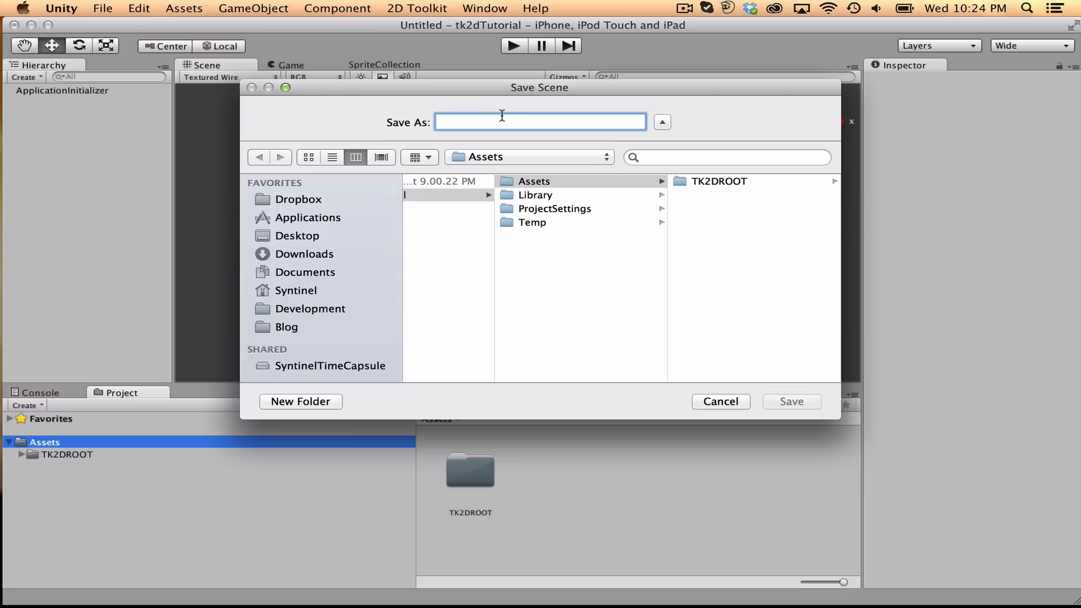
{"action": "type", "text": "Init"}
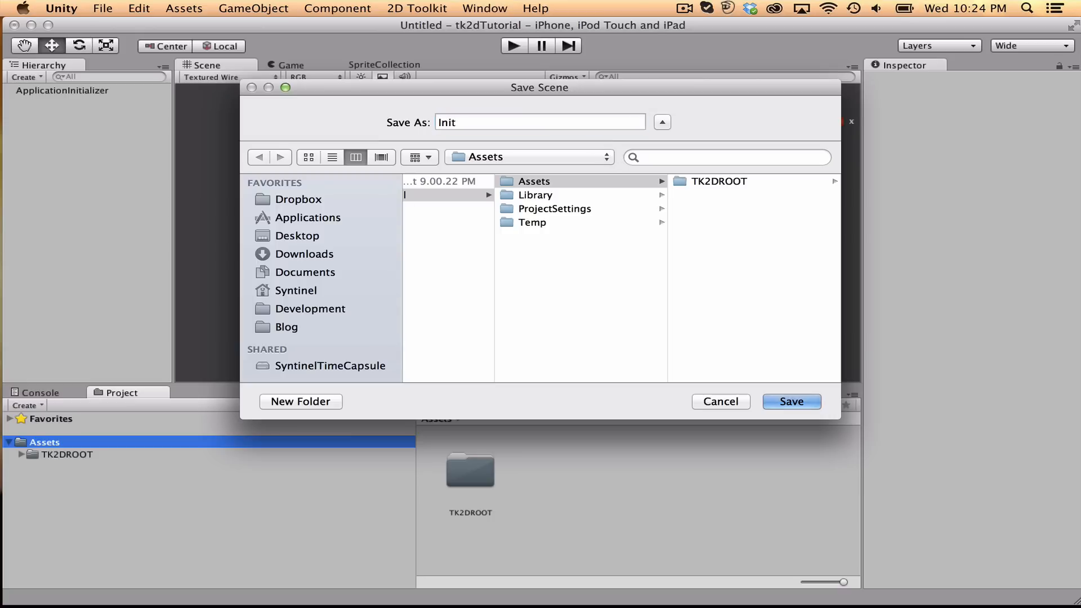
{"action": "key", "text": "Return"}
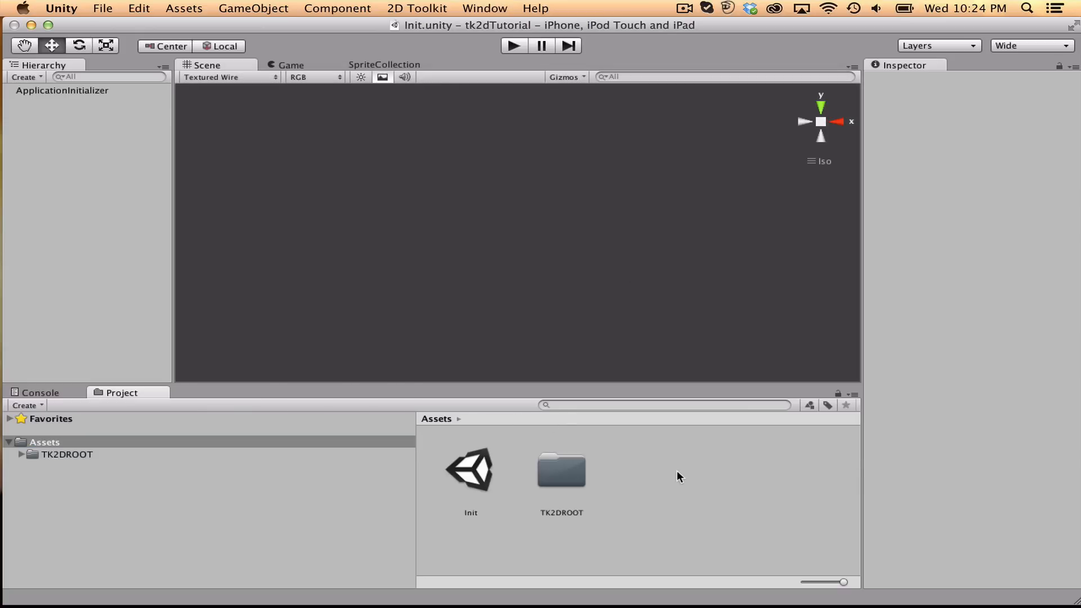
Create a new scene and save it as Game in the Assets folder
{"action": "left_click", "coordinate": [106, 8]}
{"action": "left_click", "coordinate": [110, 24]}
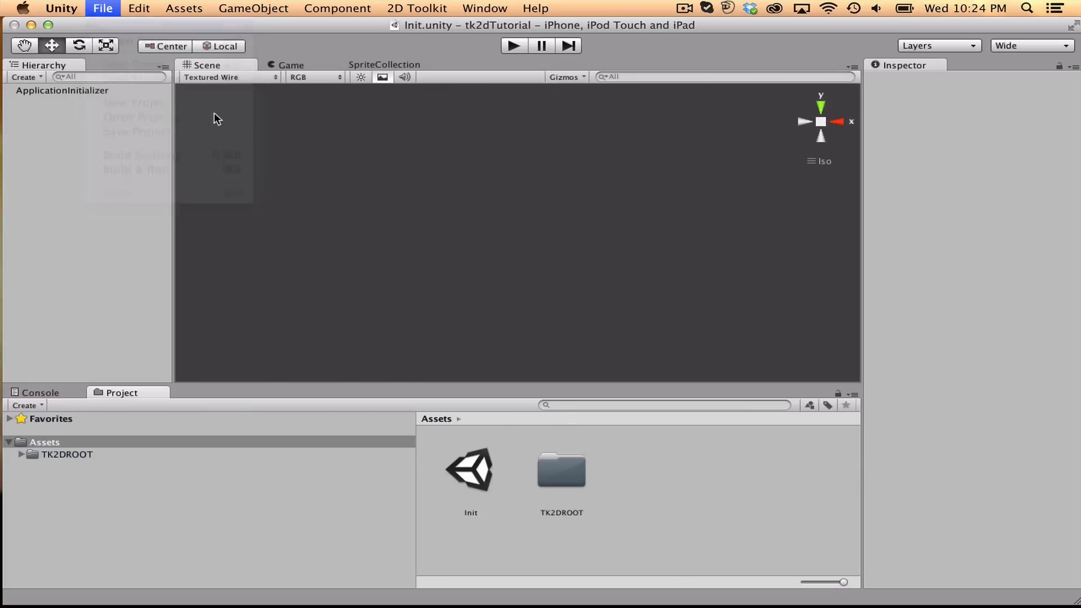
{"action": "key", "text": "super+s"}
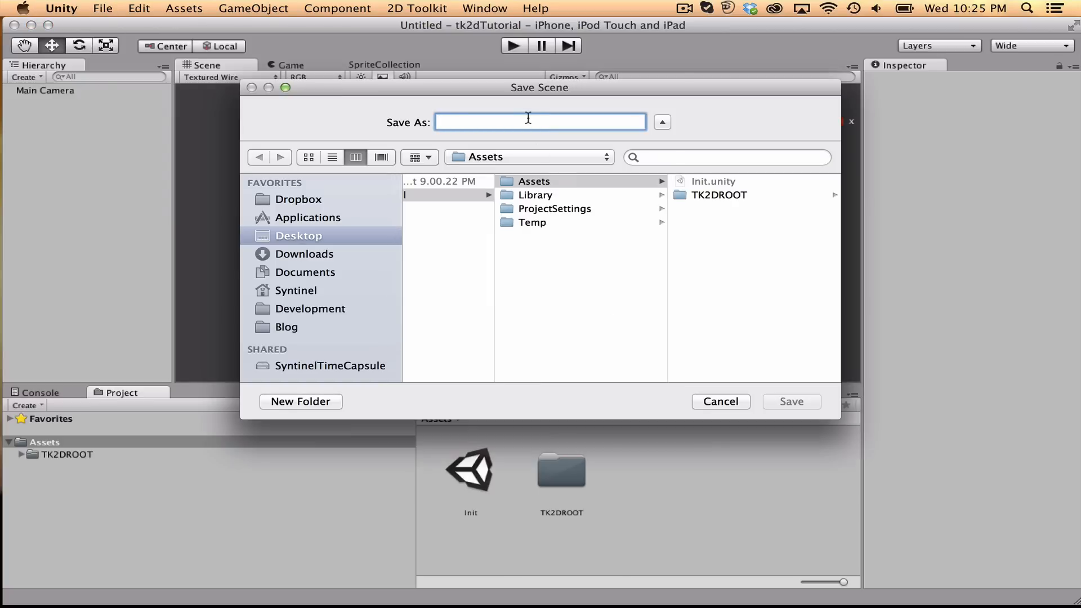
{"action": "type", "text": "Game"}
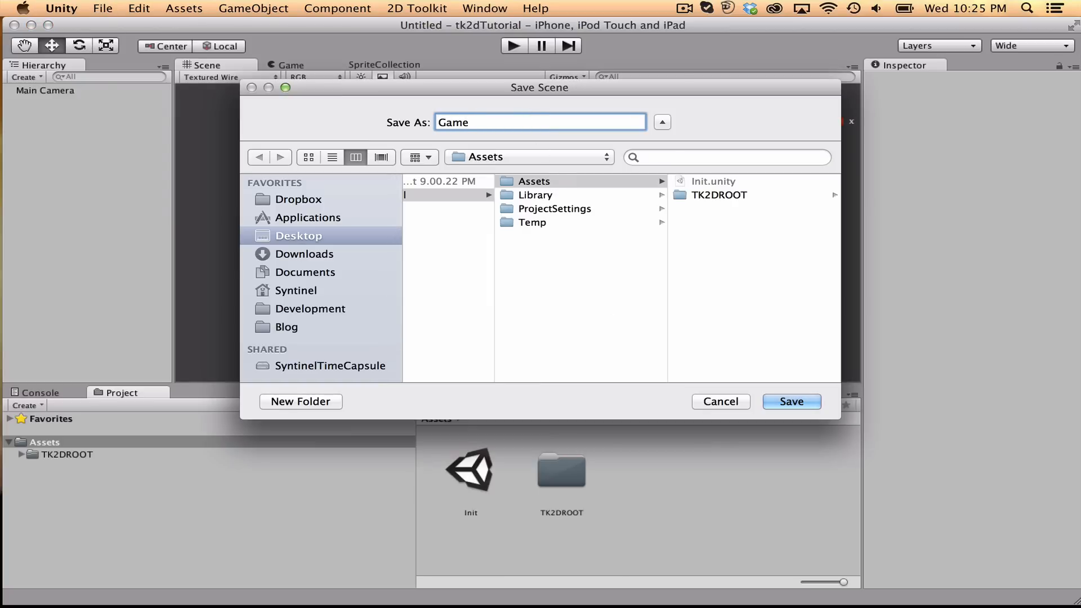
{"action": "key", "text": "Return"}
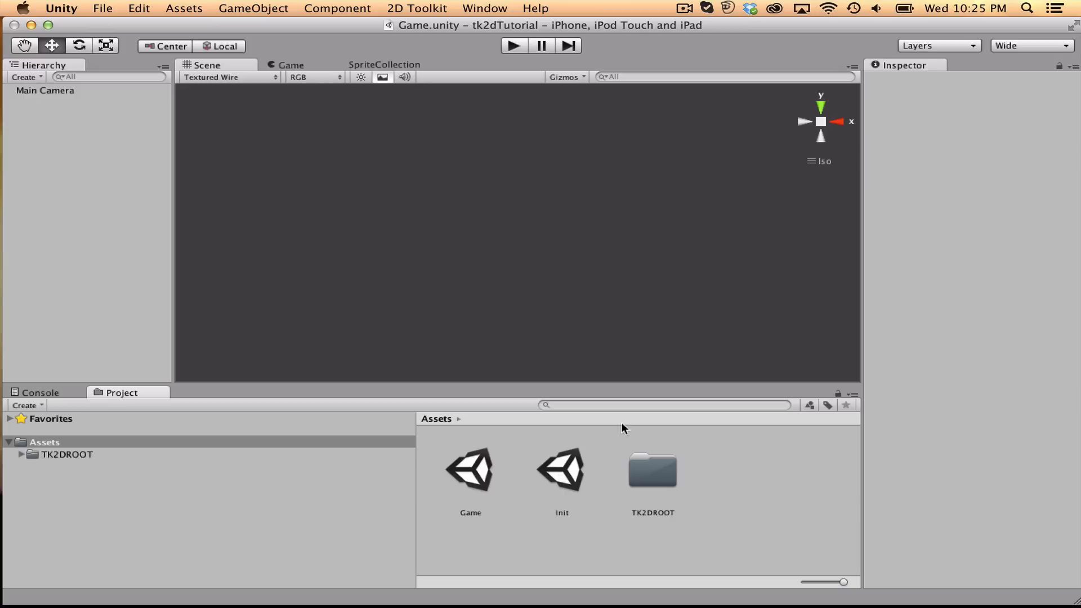
Create a tk2d sprite collection named background in the Assets folder, and widen the asset view beside the folder tree
{"action": "left_click", "coordinate": [170, 137]}
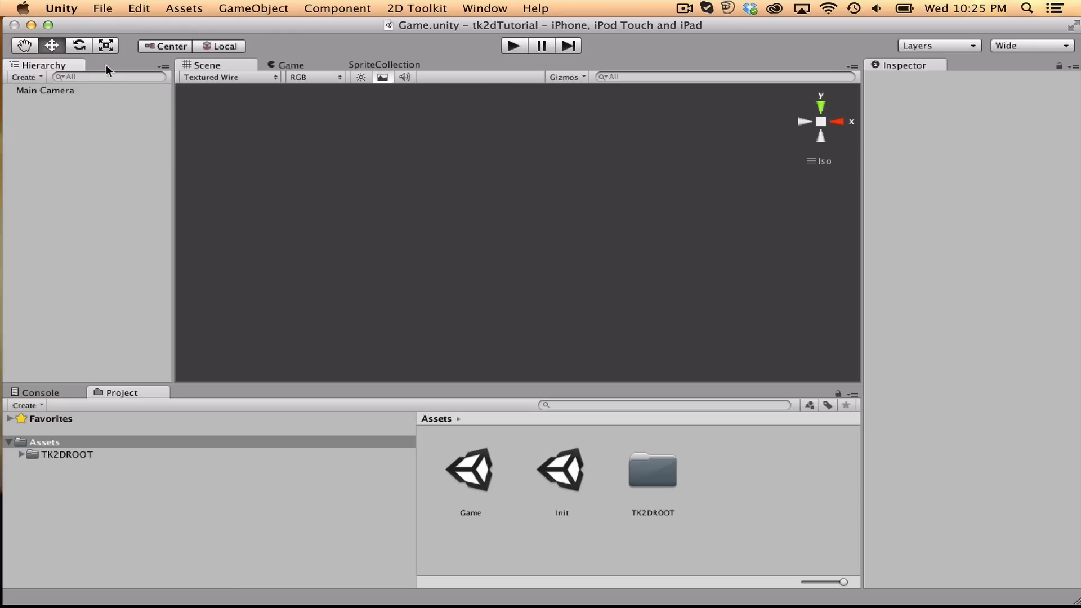
{"action": "left_click", "coordinate": [27, 405]}
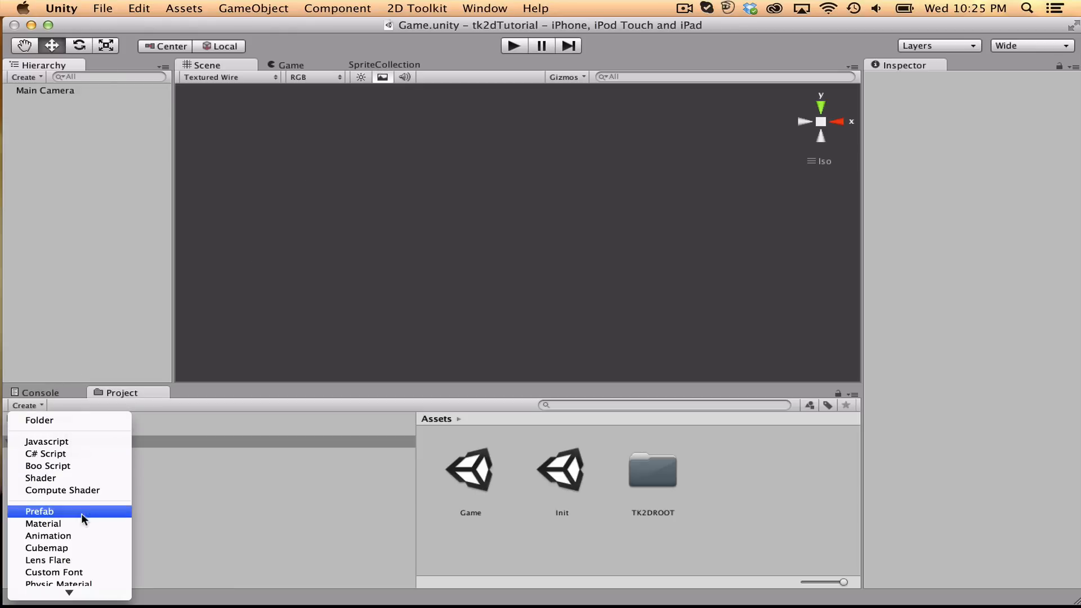
{"action": "mouse_move", "coordinate": [73, 592]}
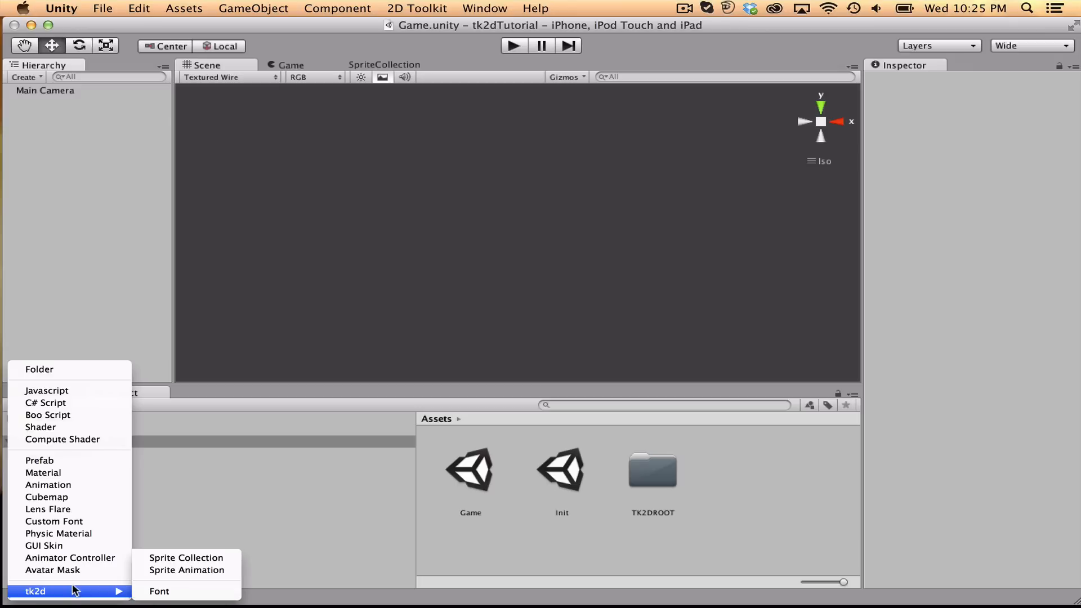
{"action": "left_click", "coordinate": [187, 556]}
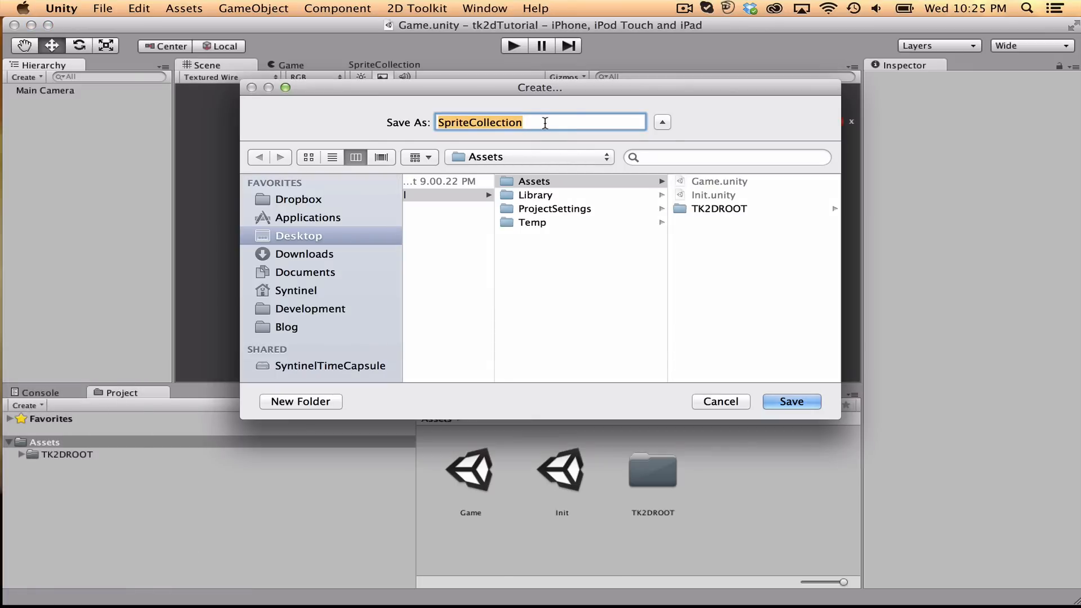
{"action": "type", "text": "background"}
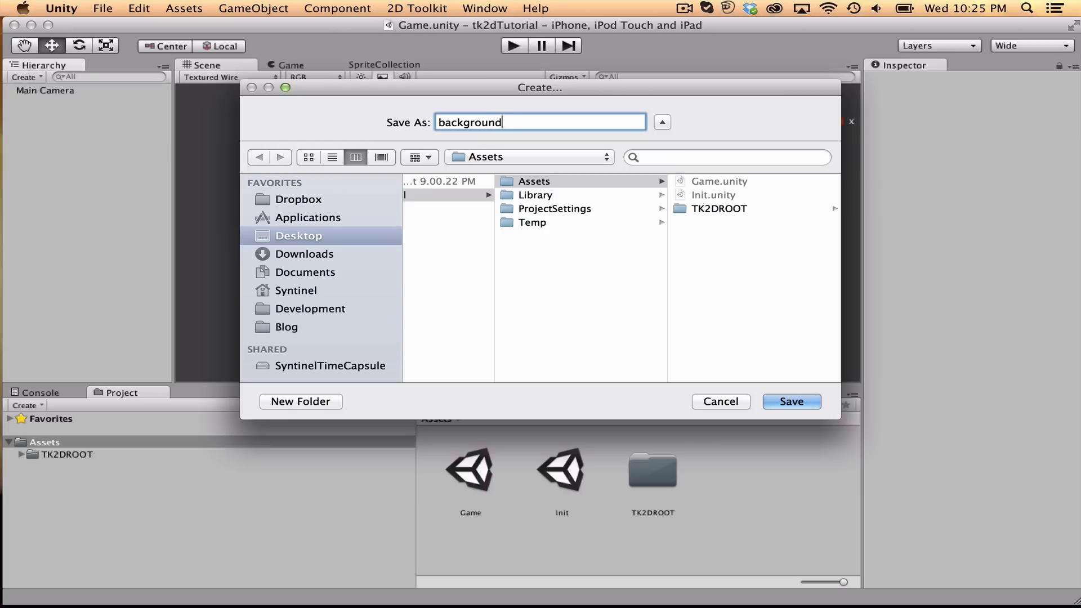
{"action": "key", "text": "Return"}
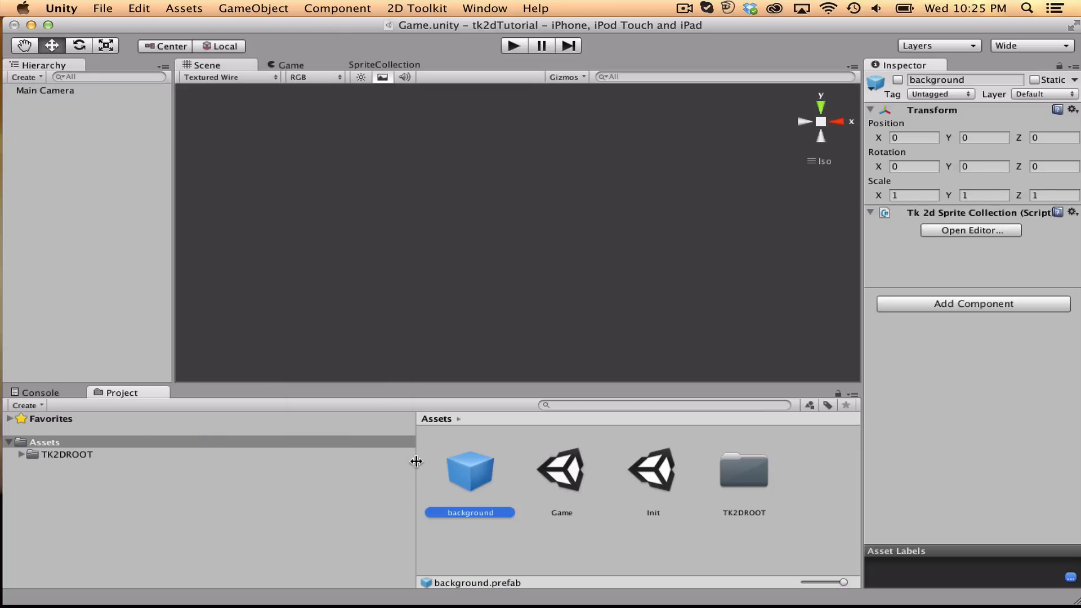
{"action": "left_click_drag", "start_coordinate": [416, 458], "coordinate": [322, 455]}
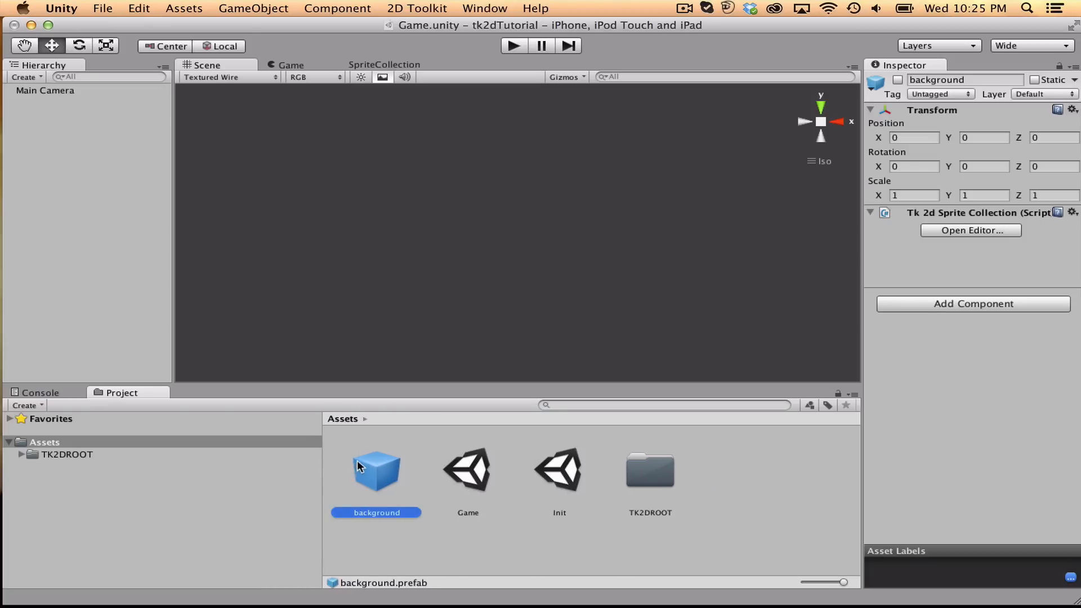
{"action": "mouse_move", "coordinate": [326, 572]}
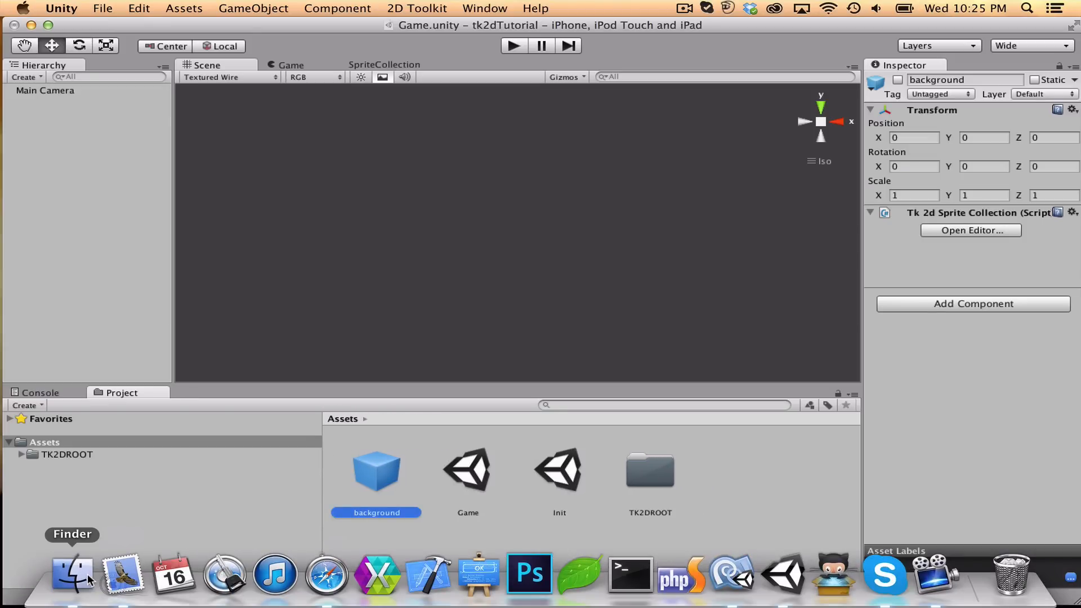
{"action": "left_click", "coordinate": [73, 574]}
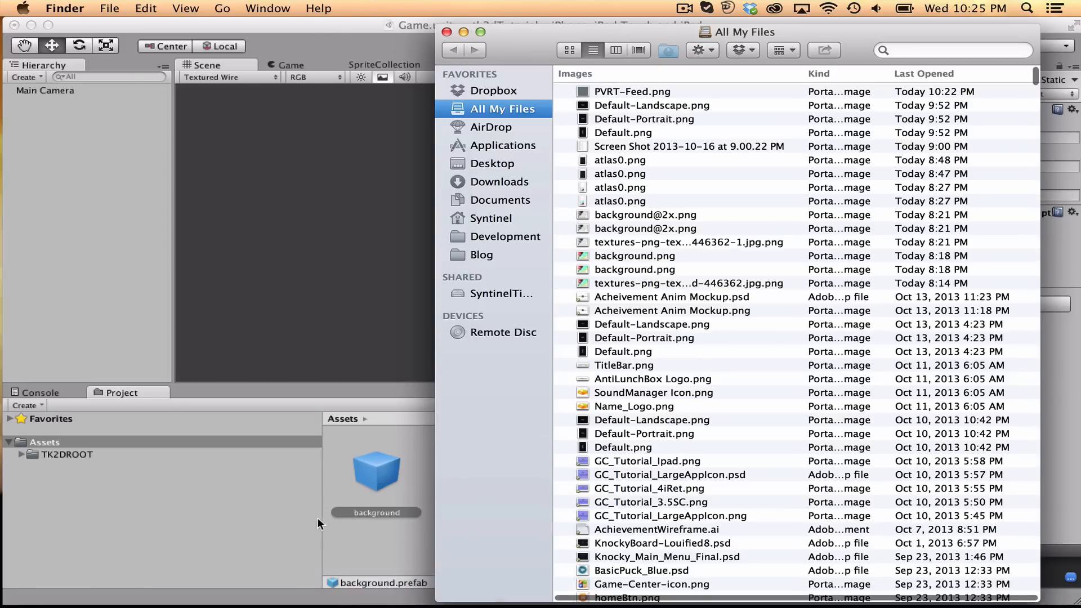
{"action": "left_click", "coordinate": [318, 518]}
Create a folder named Textures in the Assets folder
{"action": "right_click", "coordinate": [715, 477]}
{"action": "mouse_move", "coordinate": [755, 380]}
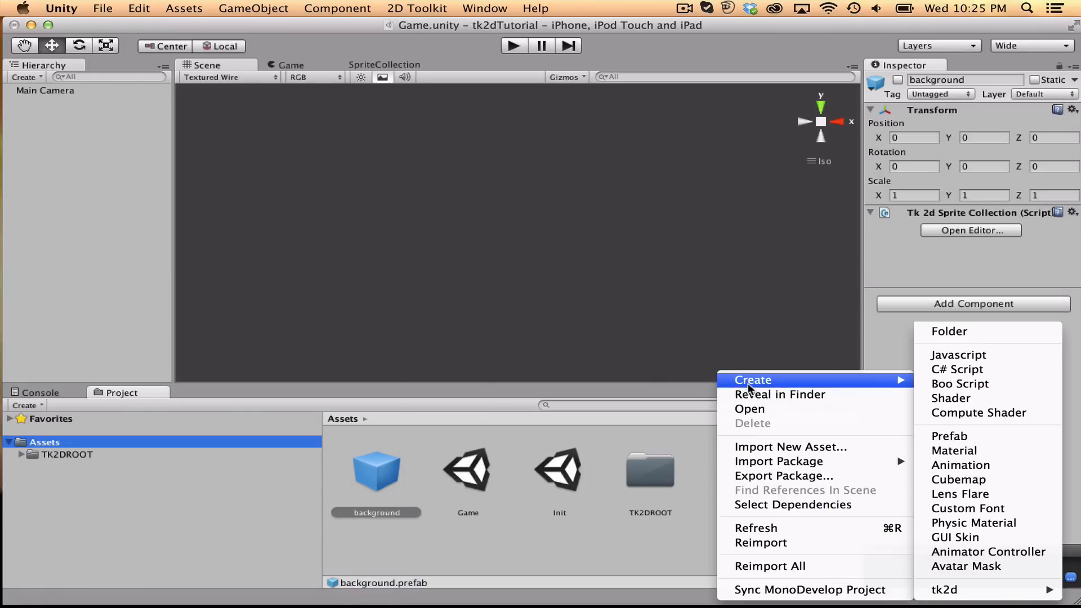
{"action": "left_click", "coordinate": [963, 333]}
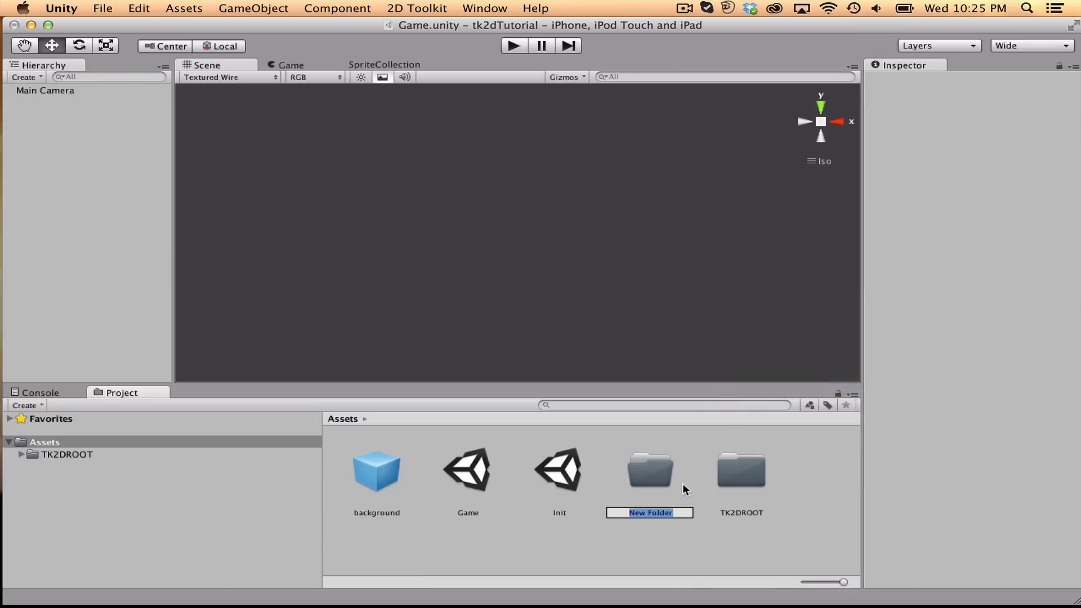
{"action": "type", "text": "textures"}
{"action": "key", "text": "Return"}
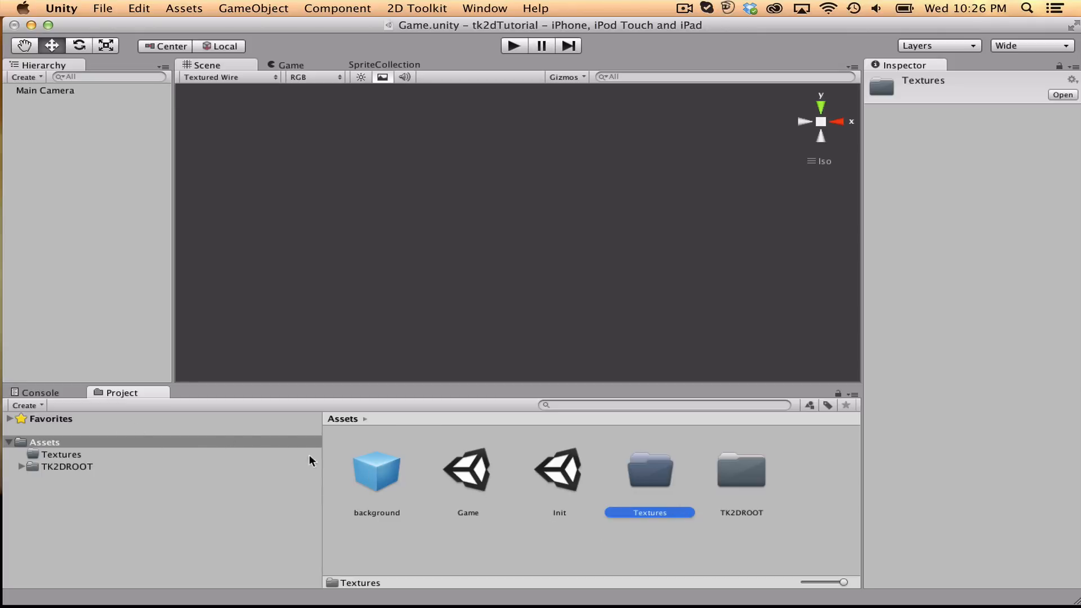
Create a folder named Sprites in the Assets folder
{"action": "right_click", "coordinate": [81, 449]}
{"action": "mouse_move", "coordinate": [171, 382]}
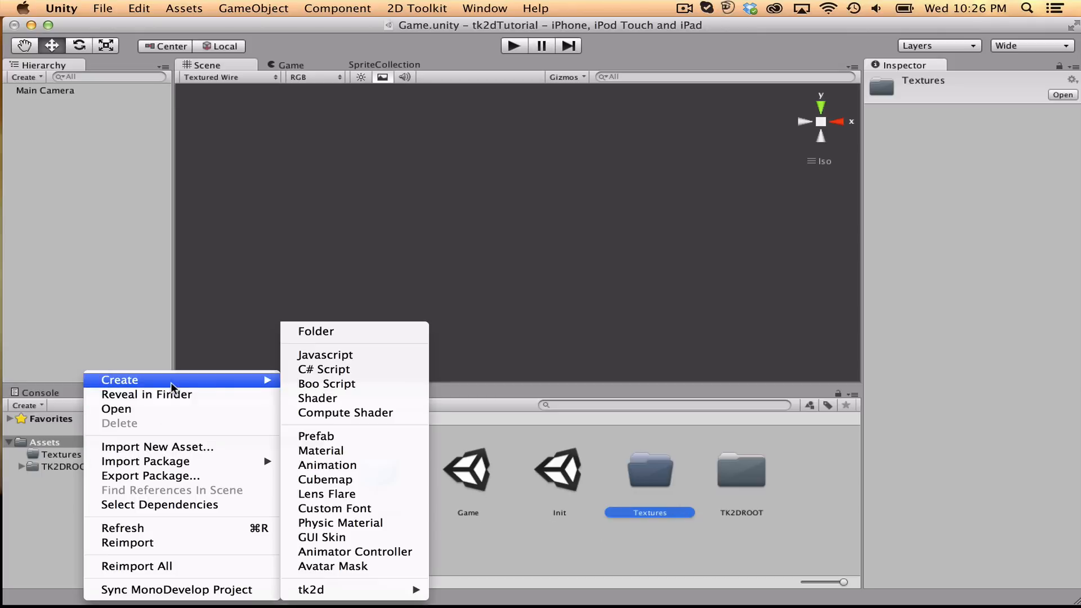
{"action": "left_click", "coordinate": [351, 331]}
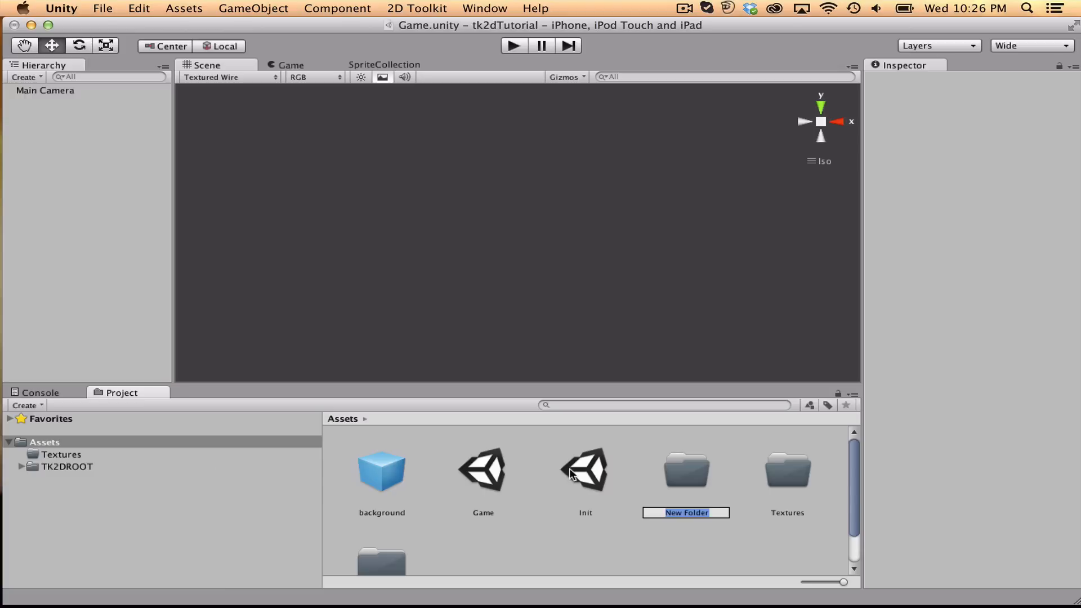
{"action": "type", "text": "Sprites"}
{"action": "key", "text": "Return"}
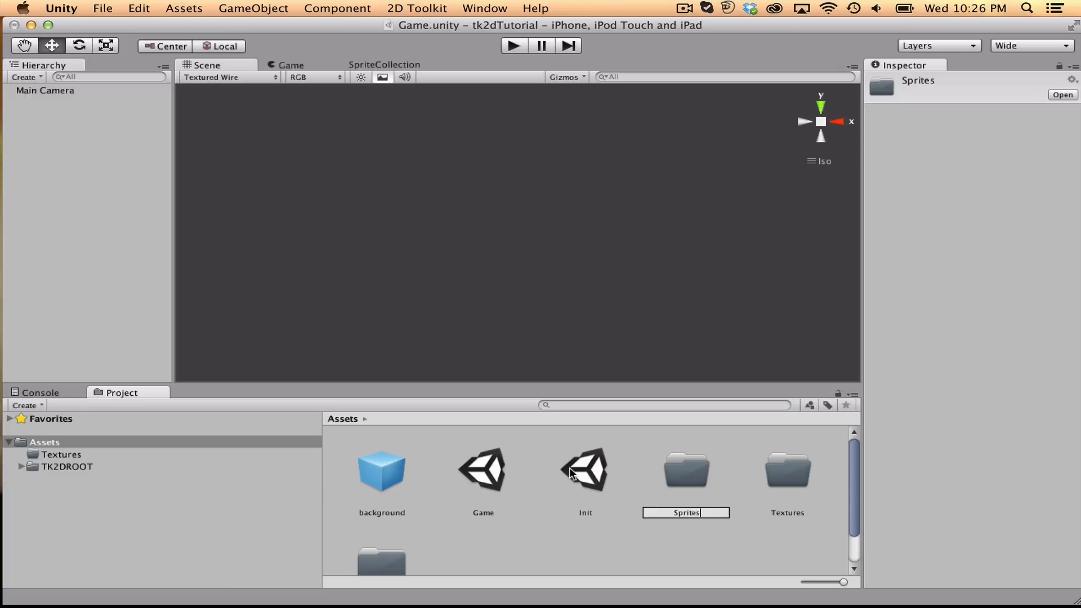
{"action": "scroll", "coordinate": [647, 479], "scroll_direction": "down", "scroll_amount": 2}
{"action": "scroll", "coordinate": [670, 540], "scroll_direction": "up", "scroll_amount": 2}
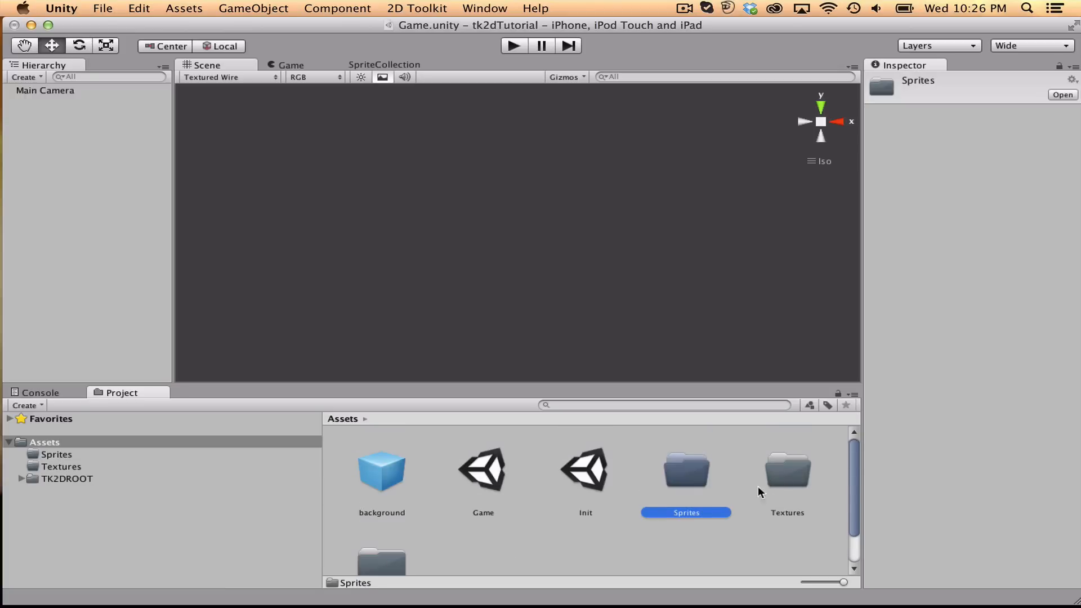
Move the Textures folder and the background sprite collection into Sprites, open Sprites and select its Textures folder
{"action": "left_click_drag", "start_coordinate": [782, 479], "coordinate": [676, 471]}
{"action": "left_click_drag", "start_coordinate": [390, 475], "coordinate": [642, 480]}
{"action": "double_click", "coordinate": [554, 474]}
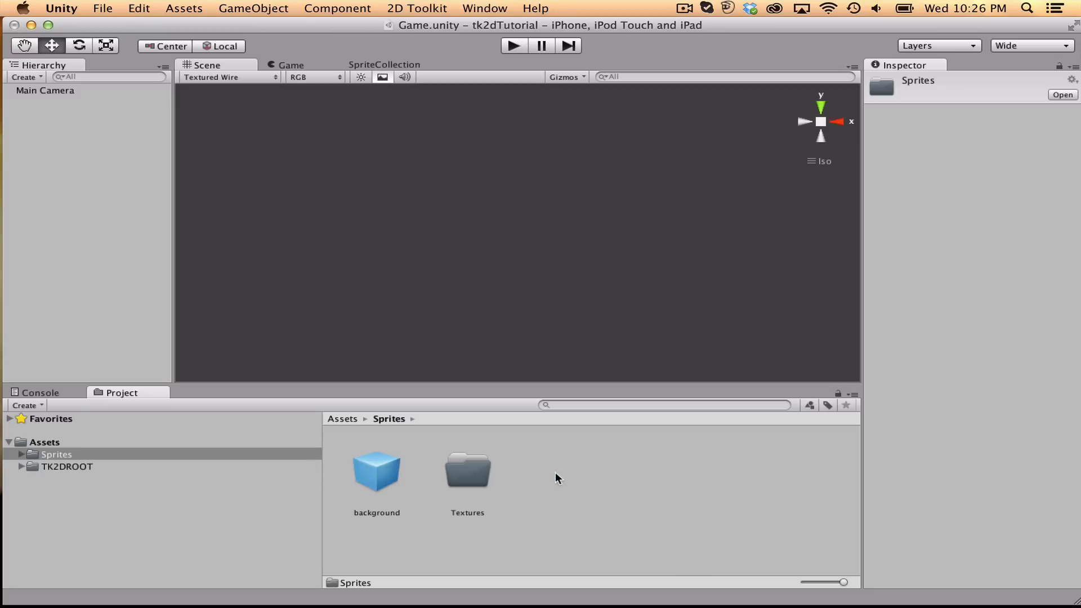
{"action": "left_click", "coordinate": [471, 473]}
{"action": "left_click", "coordinate": [377, 477]}
{"action": "left_click", "coordinate": [463, 472]}
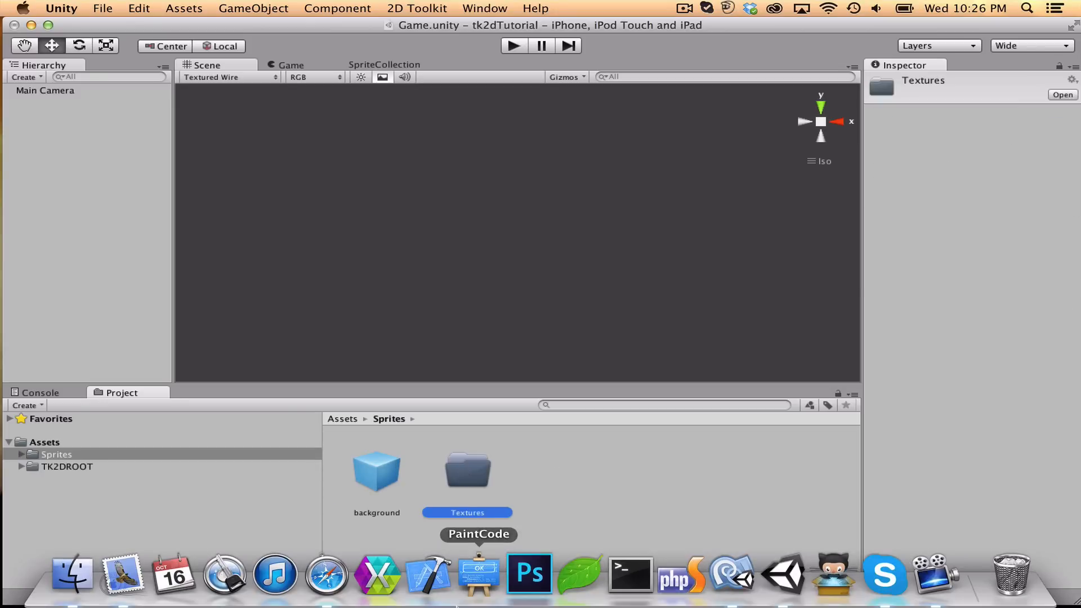
Switch to Finder and open the Textures folder inside Blog, Repository, Tk2dResolutionSupport
{"action": "left_click", "coordinate": [72, 587]}
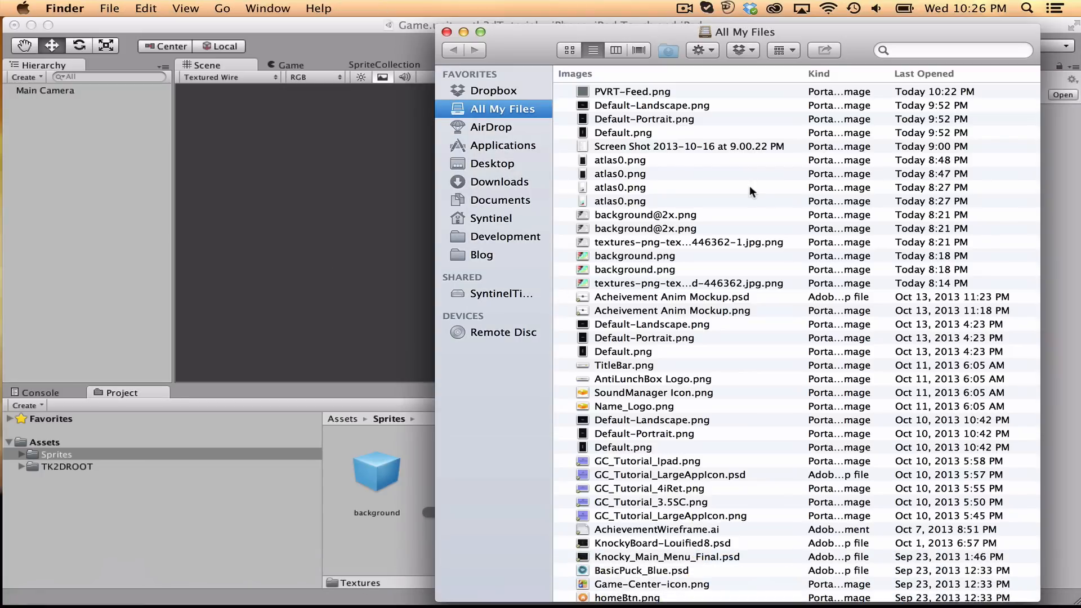
{"action": "left_click", "coordinate": [490, 255]}
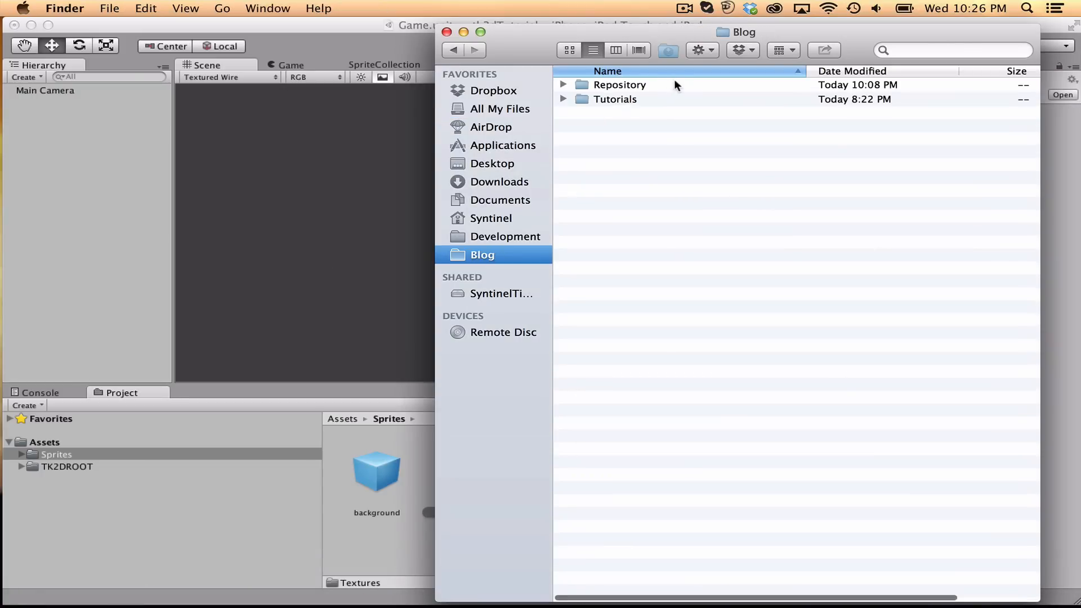
{"action": "double_click", "coordinate": [650, 85]}
{"action": "double_click", "coordinate": [634, 80]}
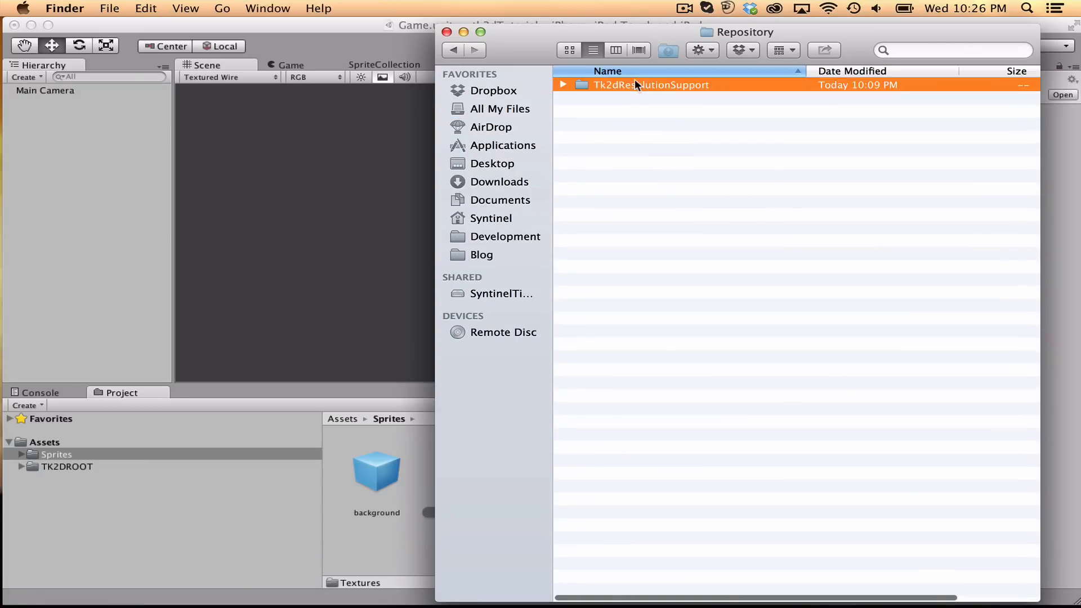
{"action": "left_click", "coordinate": [623, 88]}
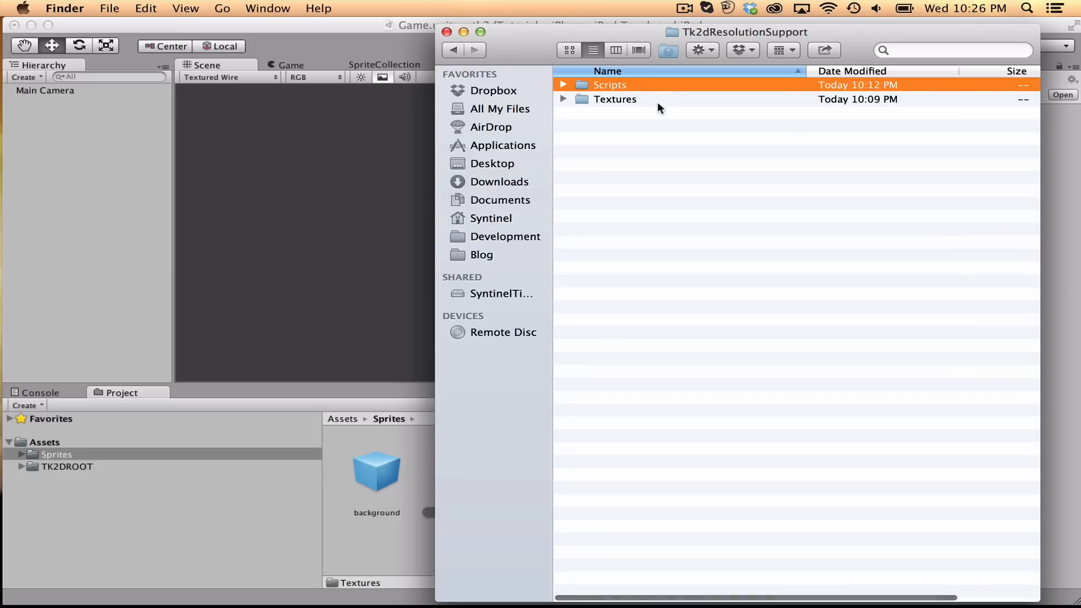
{"action": "double_click", "coordinate": [630, 99]}
{"action": "left_click", "coordinate": [635, 86]}
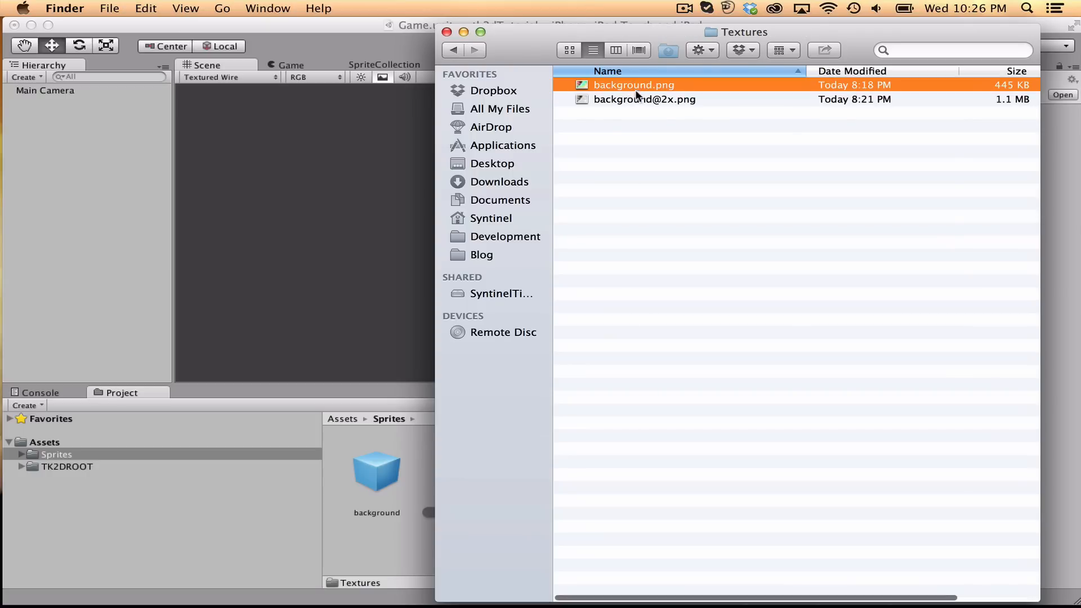
{"action": "left_click", "coordinate": [633, 99], "text": "shift"}
{"action": "left_click_drag", "start_coordinate": [623, 33], "coordinate": [871, 37]}
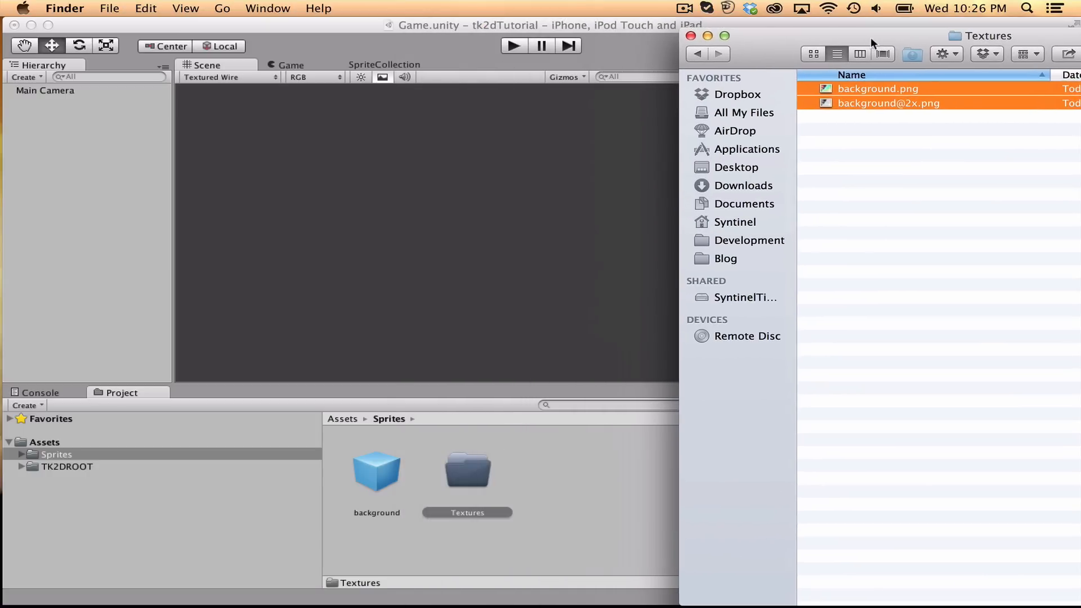
{"action": "left_click_drag", "start_coordinate": [870, 96], "coordinate": [467, 477]}
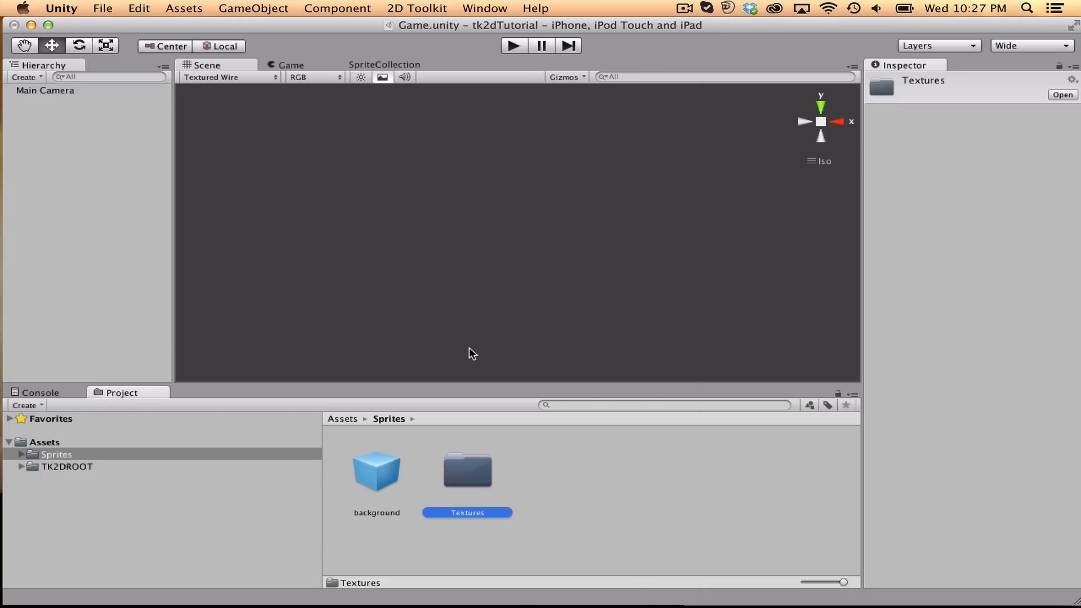
{"action": "left_click", "coordinate": [534, 467]}
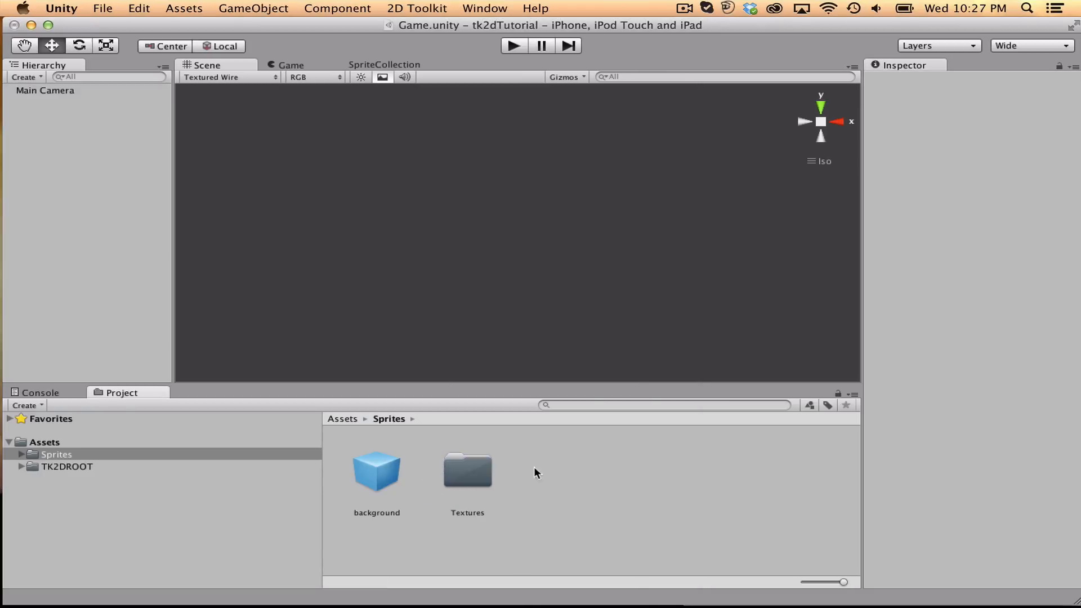
Open the background sprite collection in its editor and show the contents of the project's Textures folder
{"action": "left_click", "coordinate": [379, 470]}
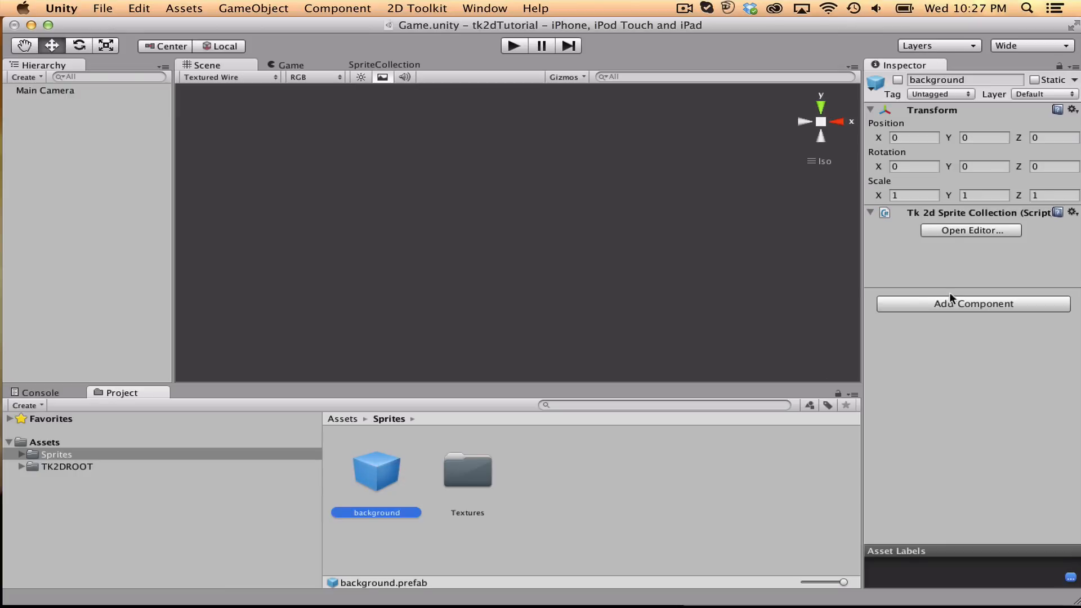
{"action": "left_click", "coordinate": [952, 232]}
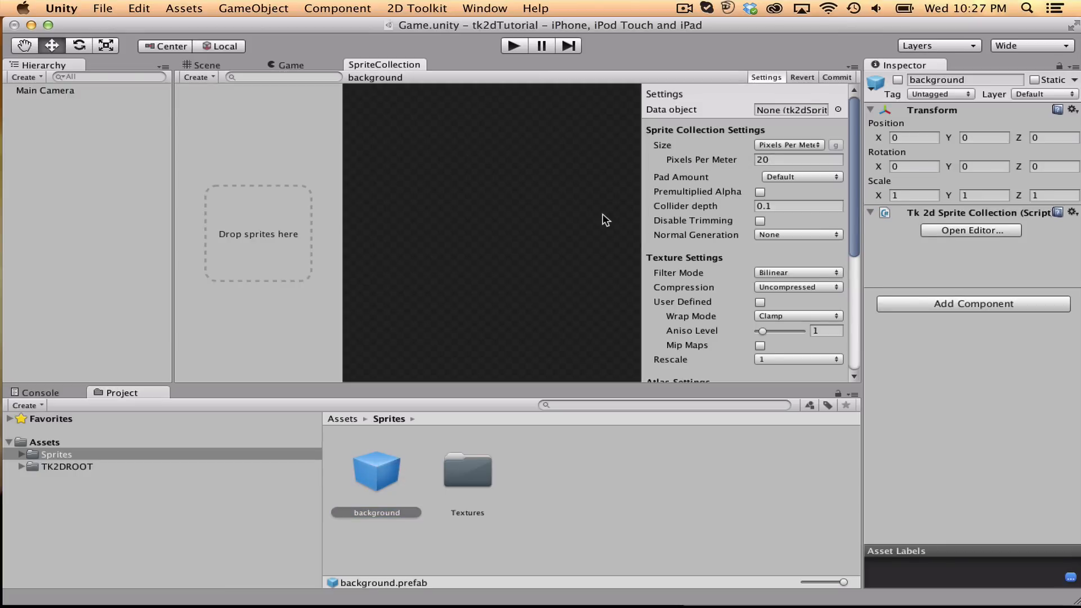
{"action": "double_click", "coordinate": [462, 474]}
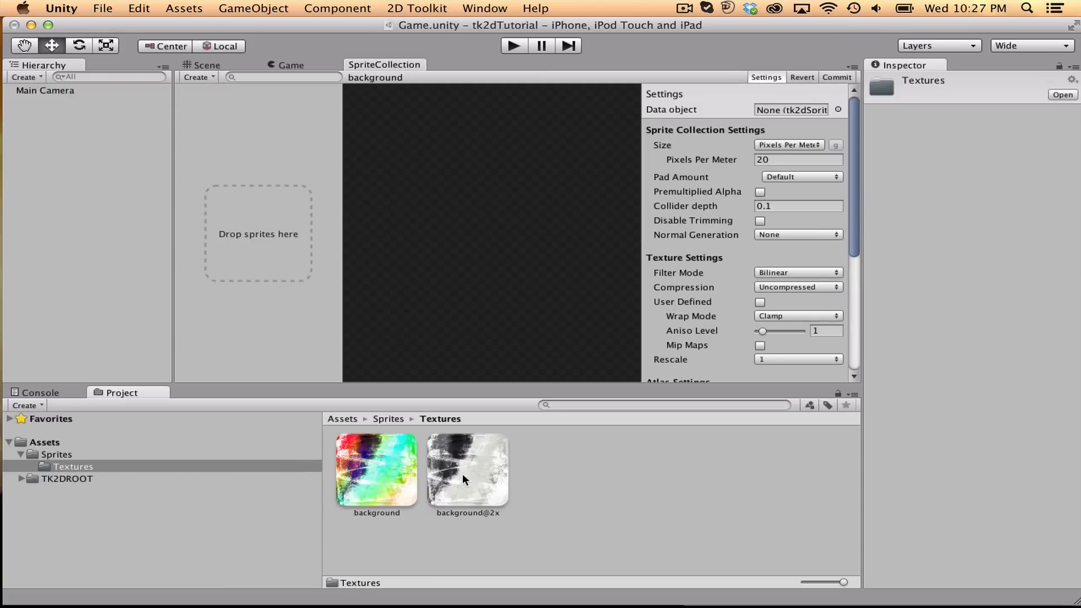
Add the background texture, not background@2x, as a sprite to the background collection and commit the collection
{"action": "left_click", "coordinate": [380, 471]}
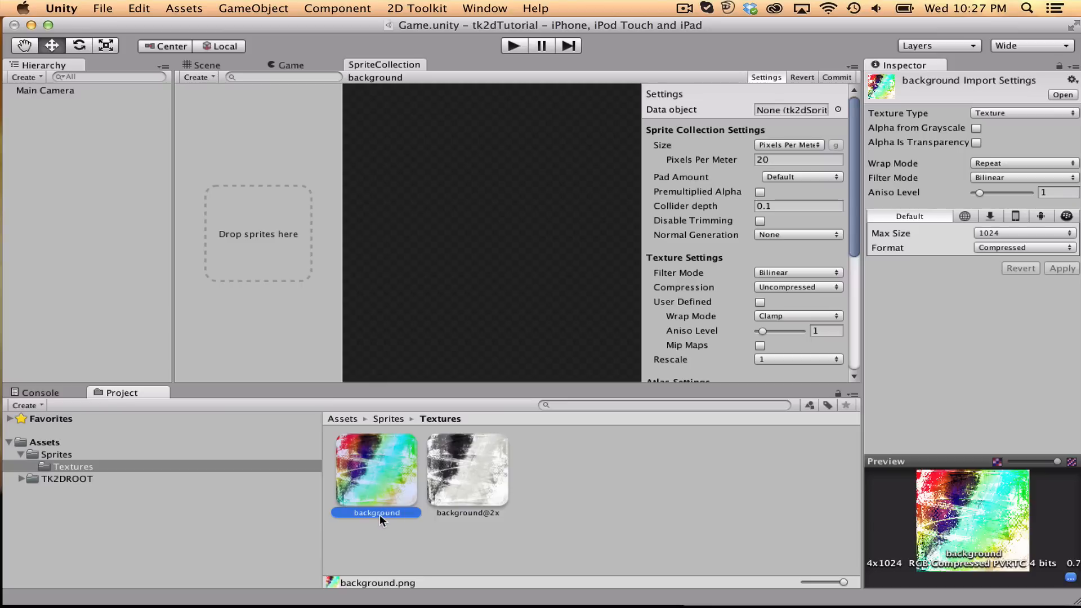
{"action": "left_click", "coordinate": [480, 472]}
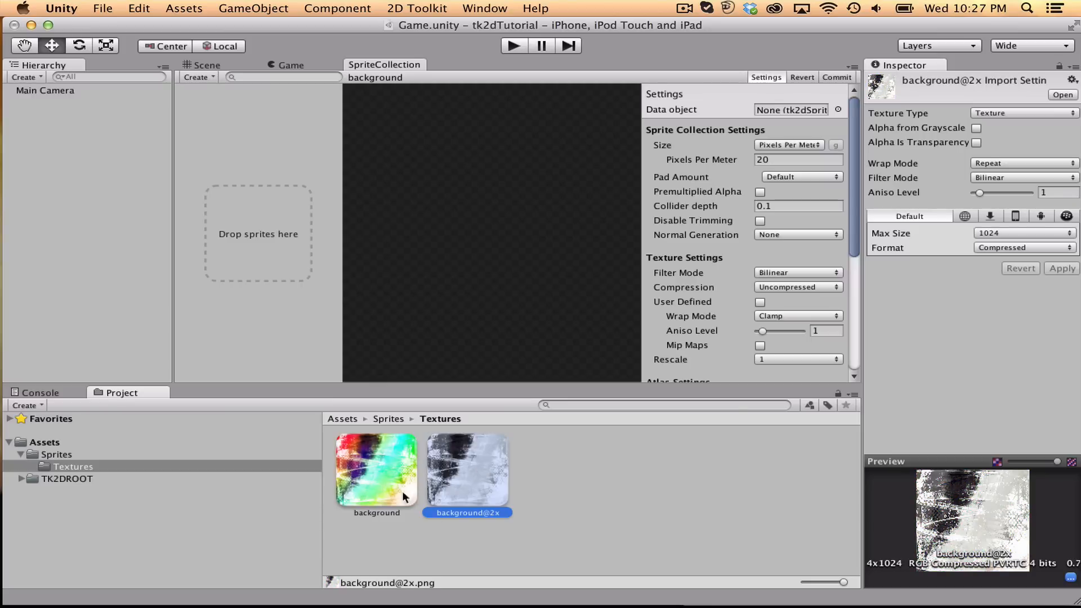
{"action": "left_click", "coordinate": [368, 454]}
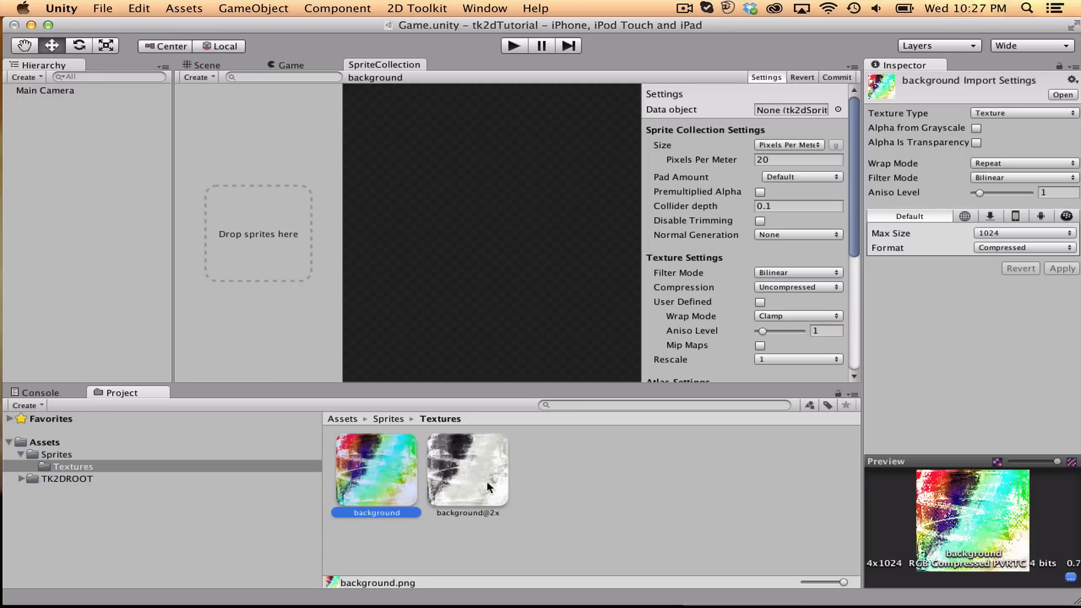
{"action": "left_click_drag", "start_coordinate": [383, 464], "coordinate": [252, 218]}
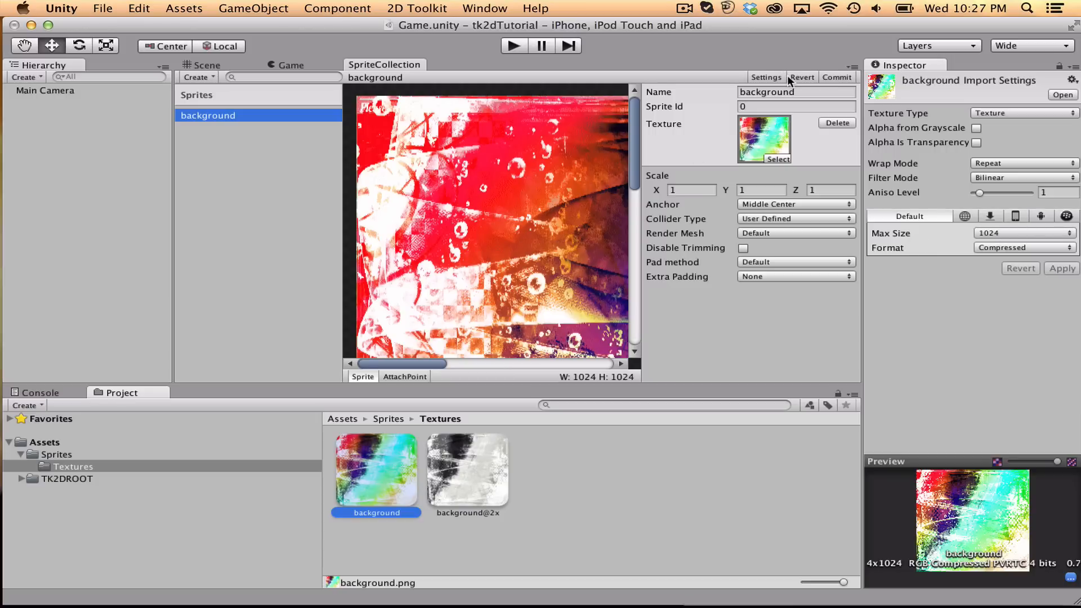
{"action": "left_click", "coordinate": [838, 79]}
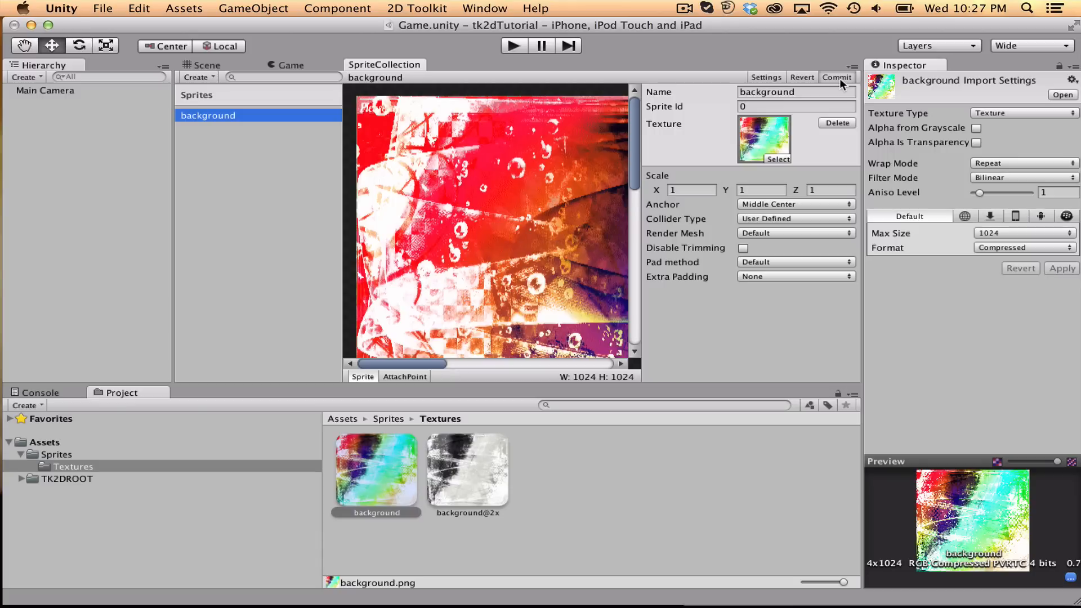
Add platform support in the background collection's settings and set the current platform to 1x
{"action": "left_click", "coordinate": [766, 79]}
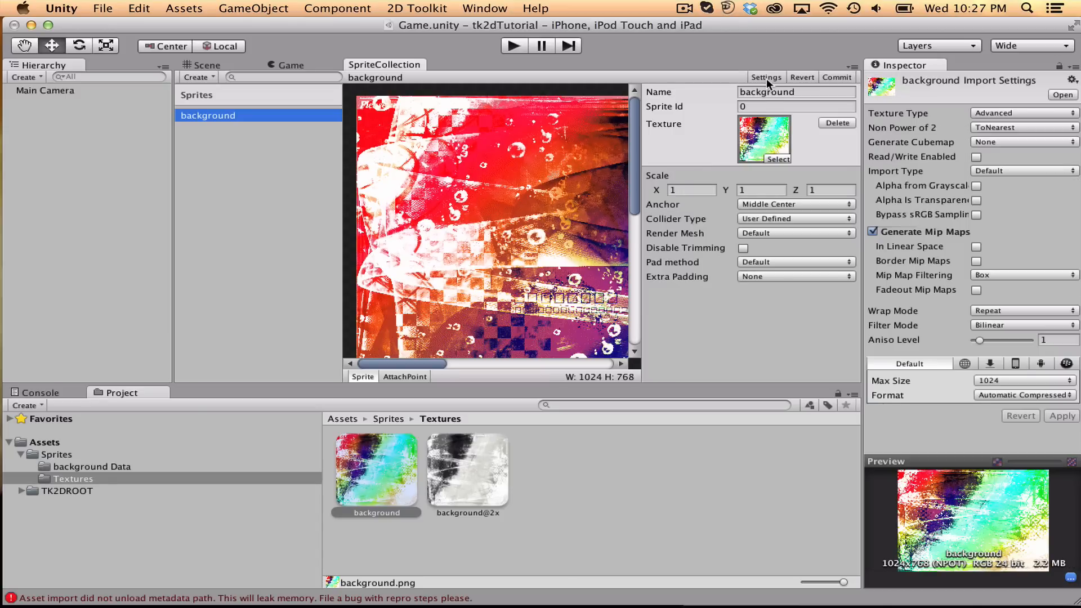
{"action": "left_click", "coordinate": [766, 78]}
{"action": "scroll", "coordinate": [762, 262], "scroll_direction": "down", "scroll_amount": 5}
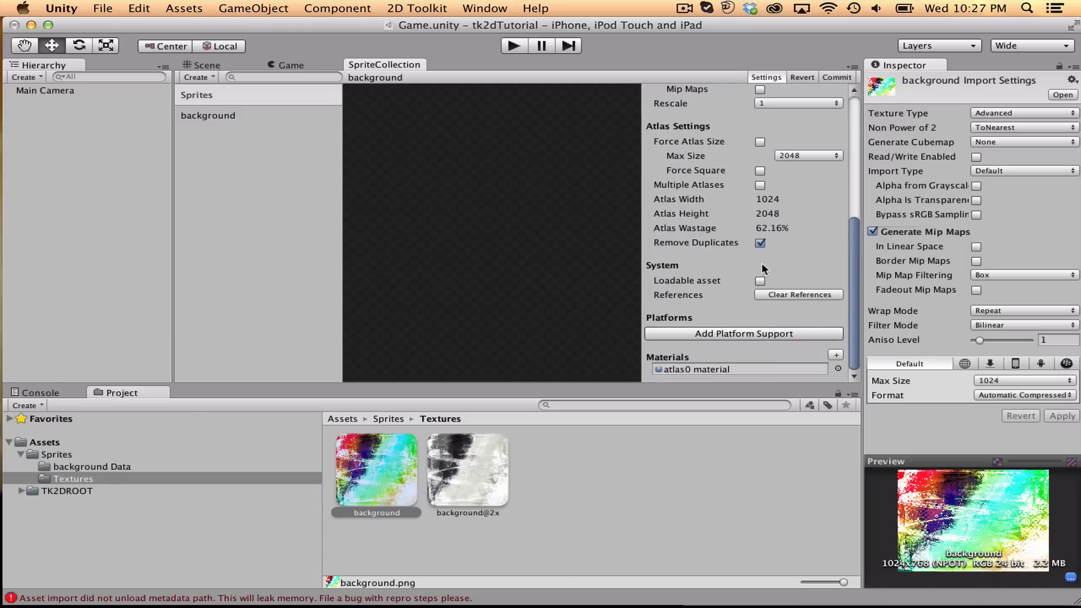
{"action": "left_click", "coordinate": [749, 334]}
{"action": "left_click", "coordinate": [804, 330]}
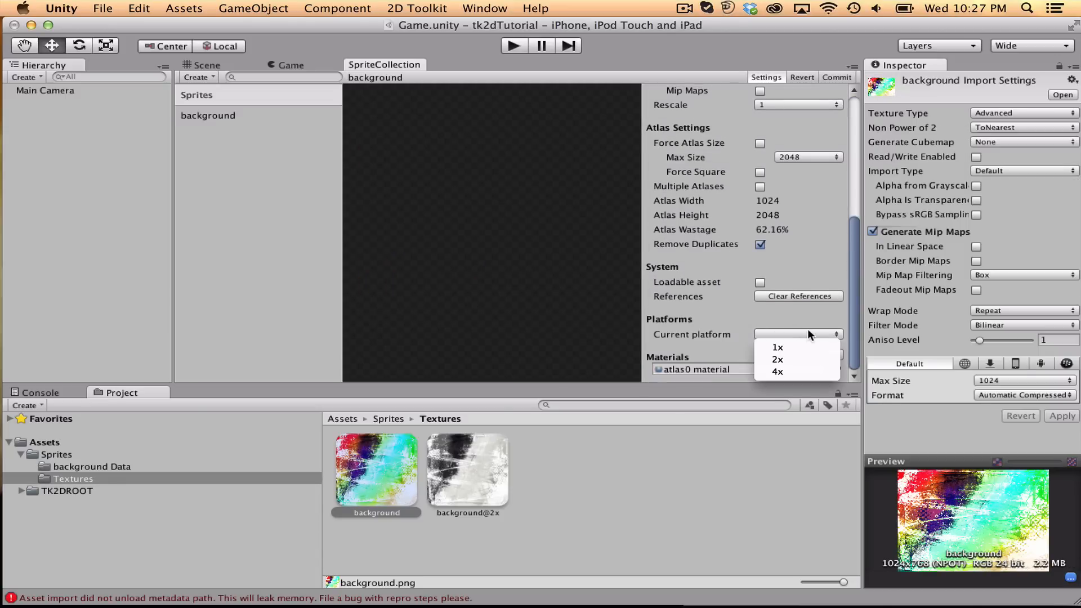
{"action": "left_click", "coordinate": [803, 343]}
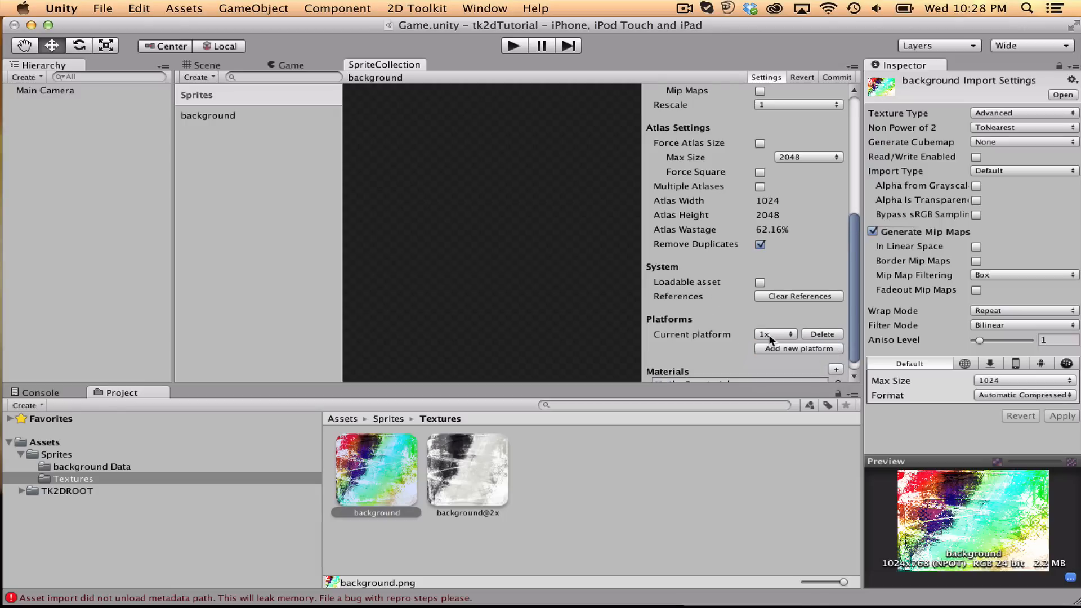
Add a second platform to the background sprite collection and set it to 2x
{"action": "scroll", "coordinate": [765, 325], "scroll_direction": "down", "scroll_amount": 1}
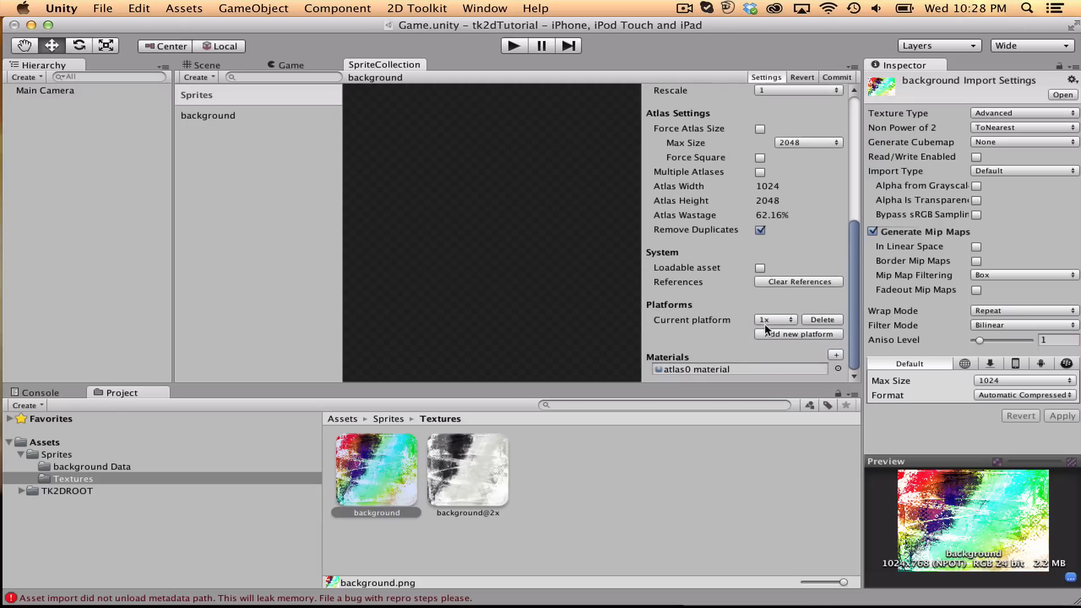
{"action": "left_click", "coordinate": [771, 334]}
{"action": "scroll", "coordinate": [701, 276], "scroll_direction": "down", "scroll_amount": 1}
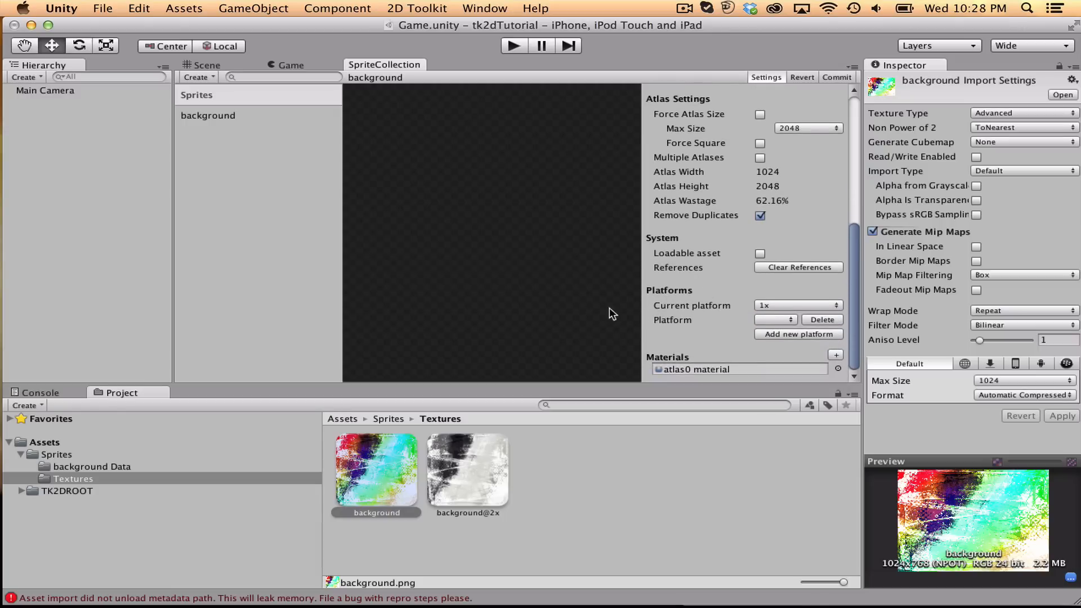
{"action": "left_click", "coordinate": [763, 319]}
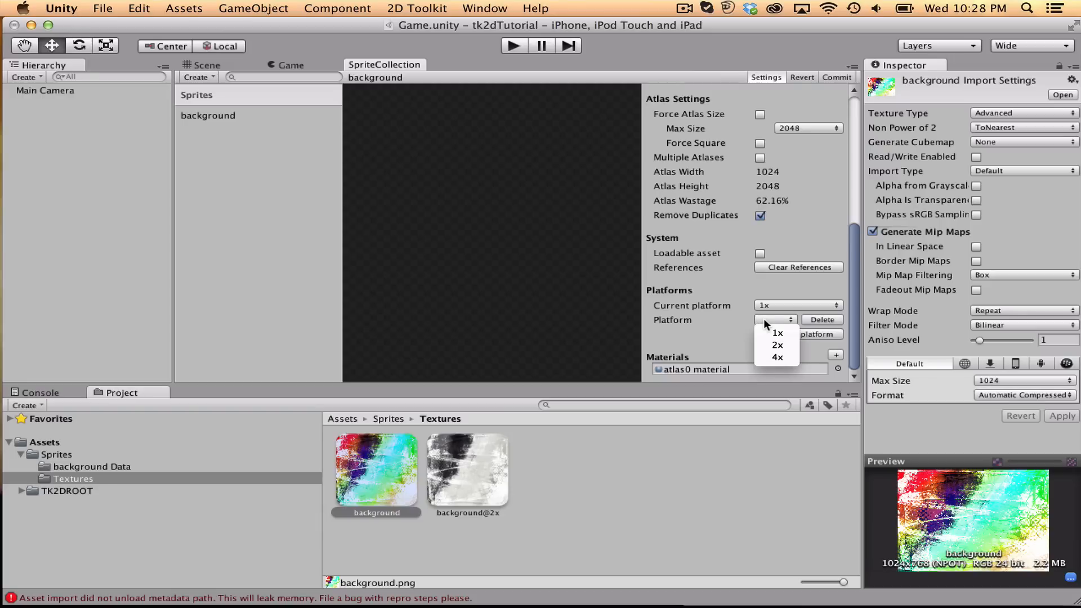
{"action": "left_click", "coordinate": [780, 345]}
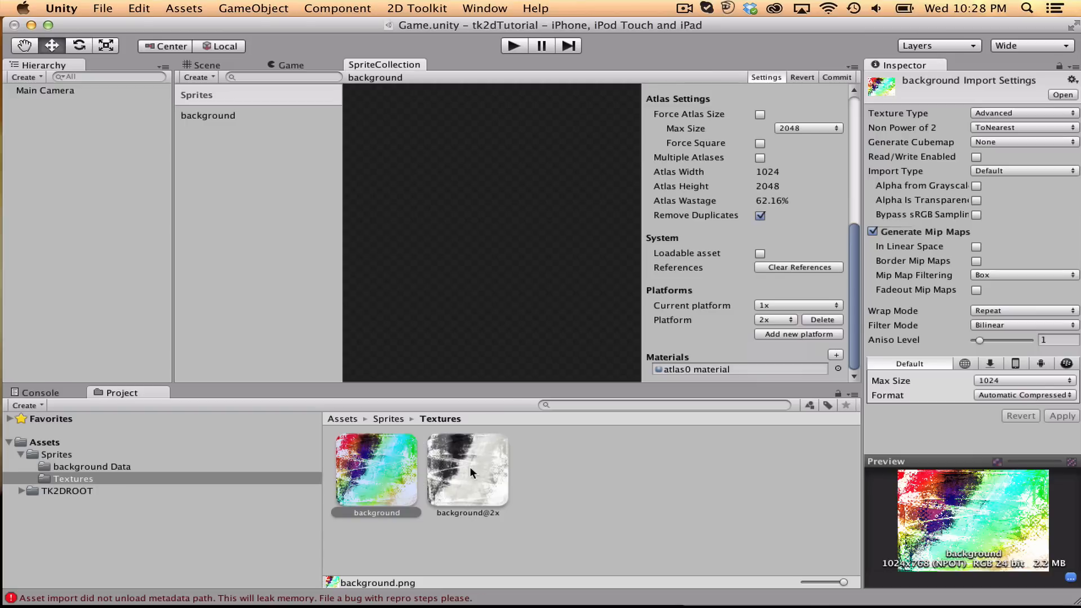
Review the console messages, clear the console and return to the project's assets
{"action": "left_click", "coordinate": [350, 601]}
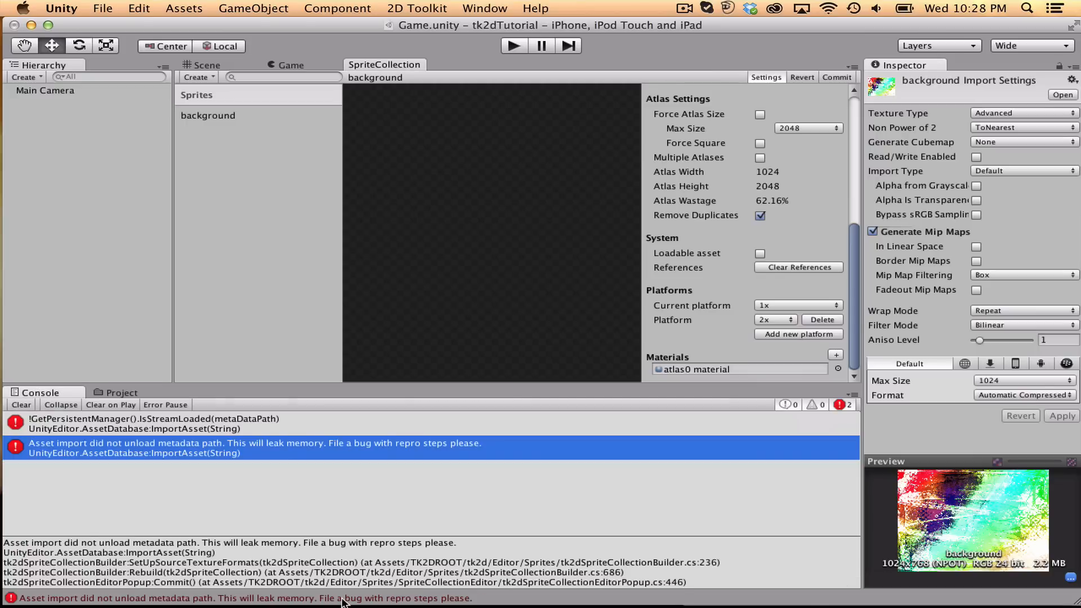
{"action": "left_click", "coordinate": [132, 392]}
{"action": "left_click", "coordinate": [357, 287]}
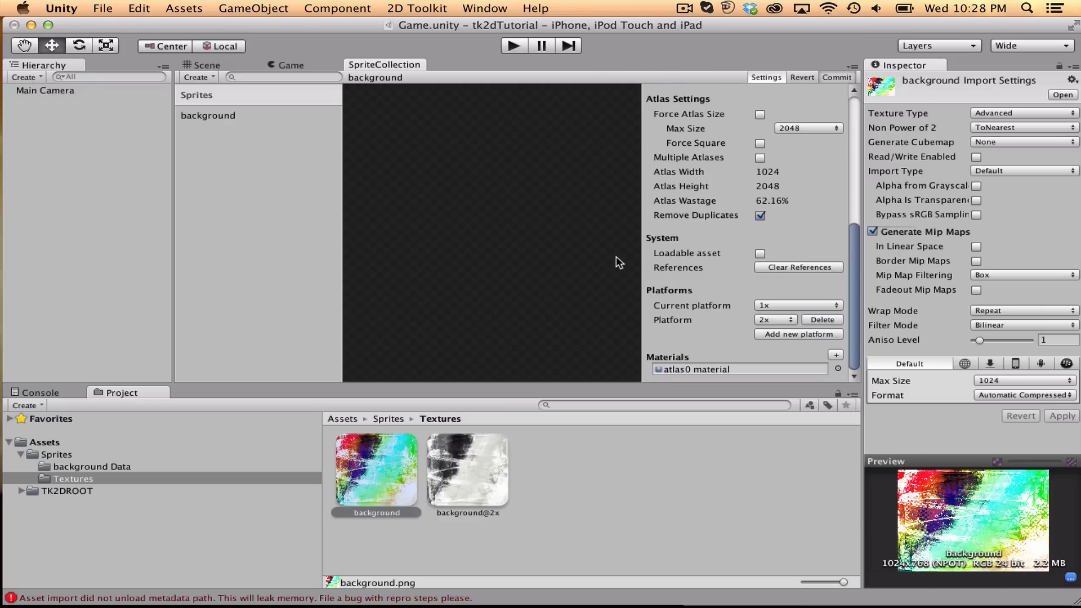
{"action": "left_click", "coordinate": [284, 598]}
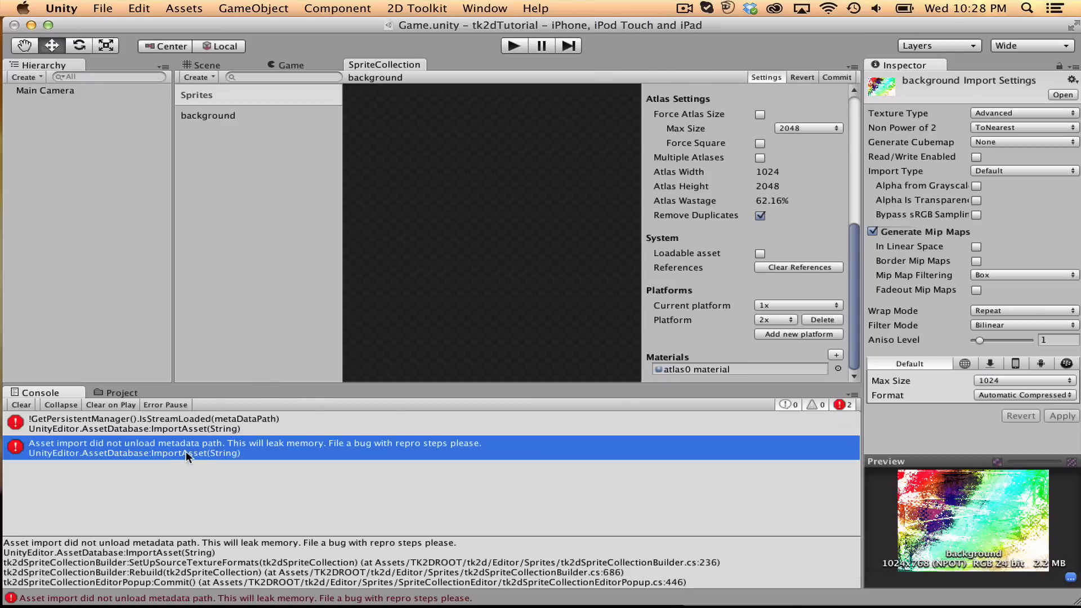
{"action": "left_click", "coordinate": [21, 404]}
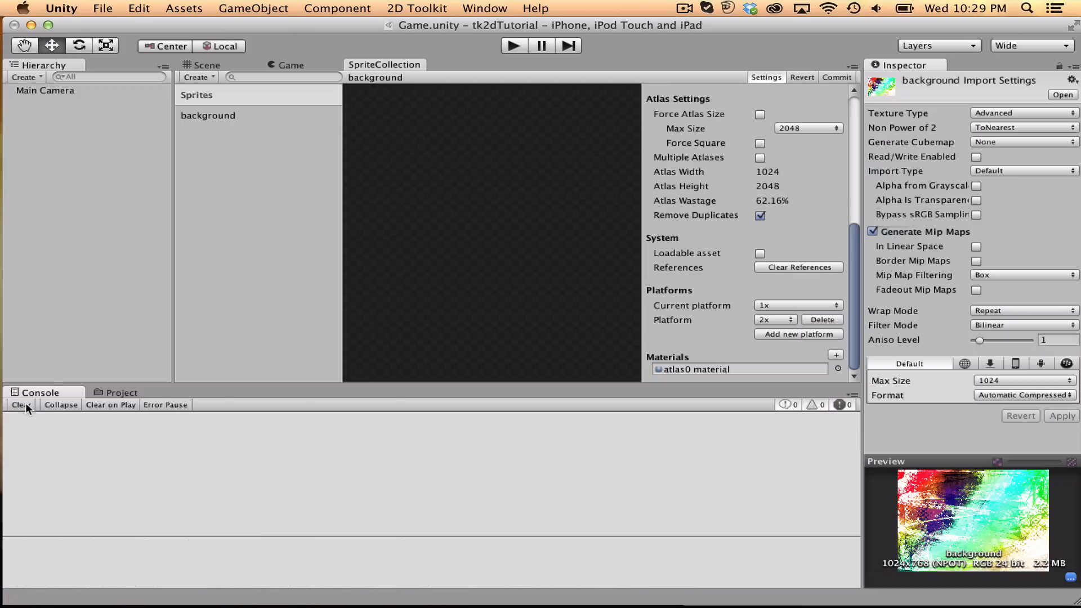
{"action": "left_click", "coordinate": [113, 393]}
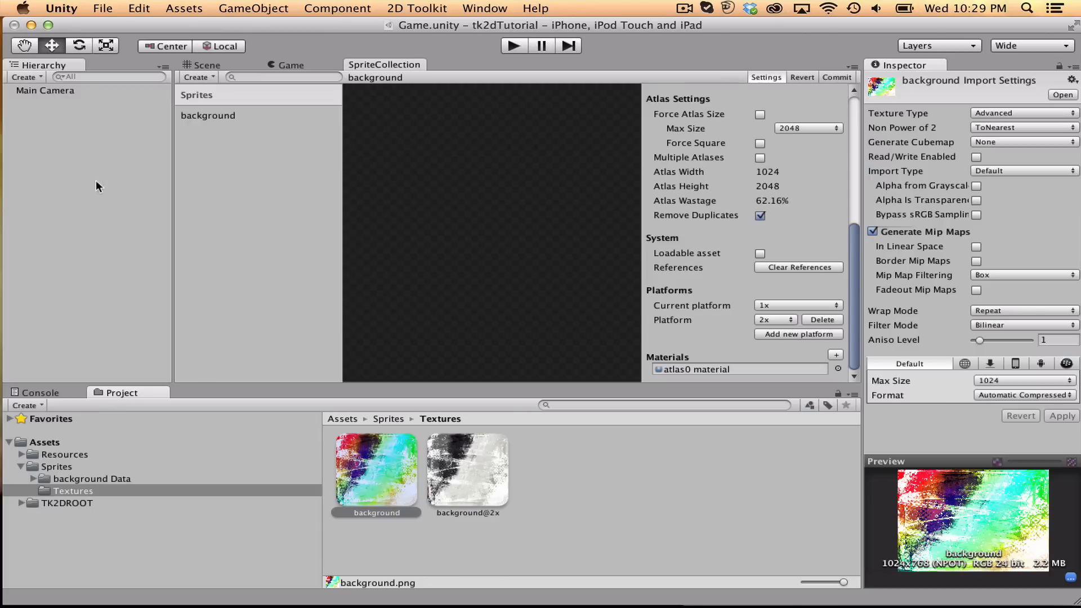
Frame the Main Camera in the scene view and delete it from the Game scene
{"action": "left_click", "coordinate": [77, 90]}
{"action": "left_click", "coordinate": [204, 65]}
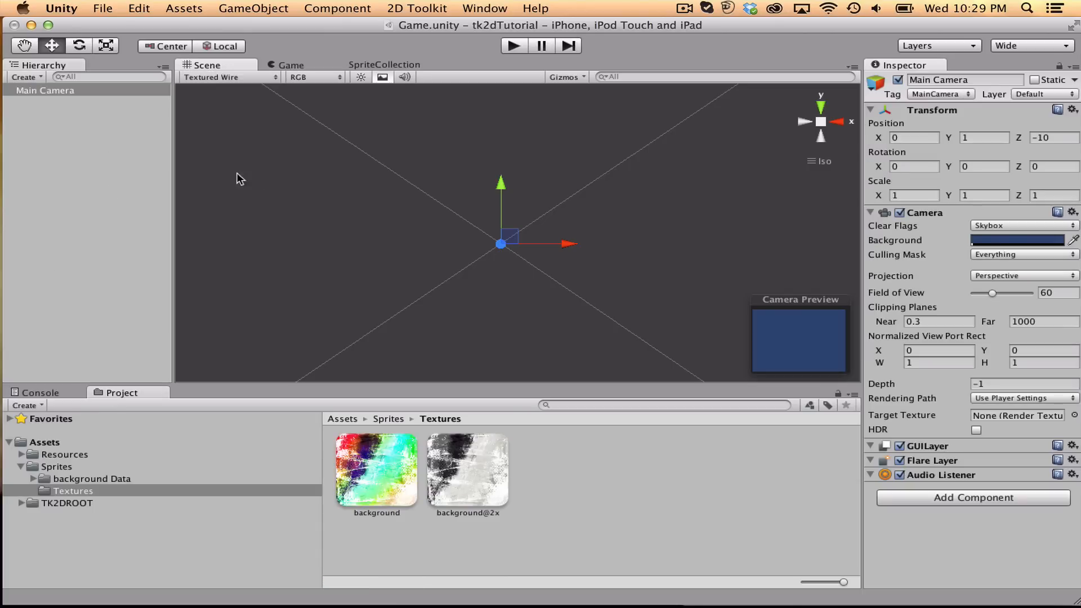
{"action": "key", "text": "f"}
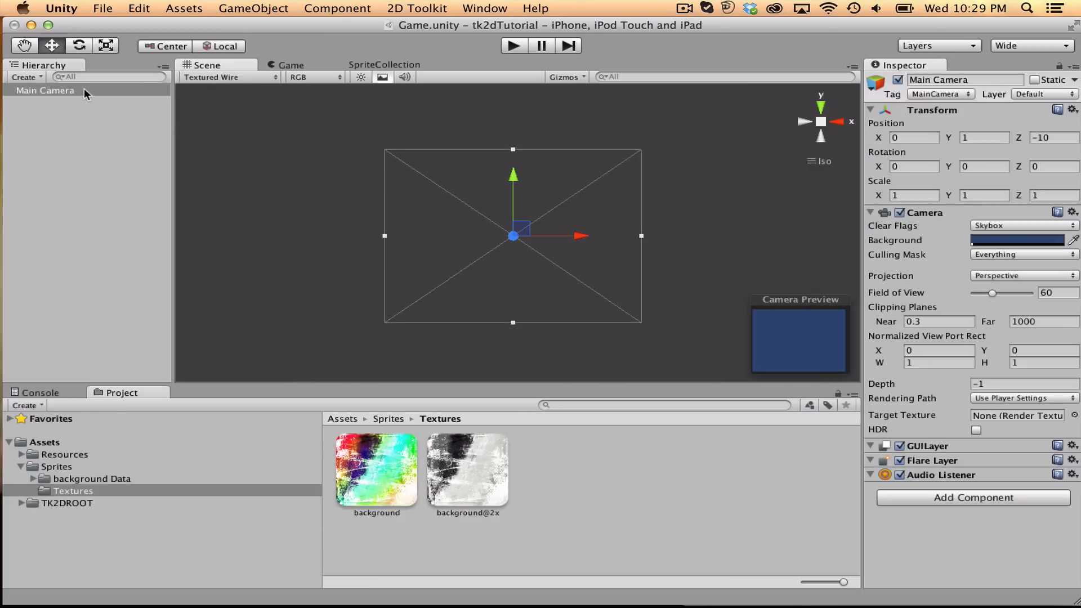
{"action": "left_click", "coordinate": [84, 90]}
{"action": "right_click", "coordinate": [83, 91]}
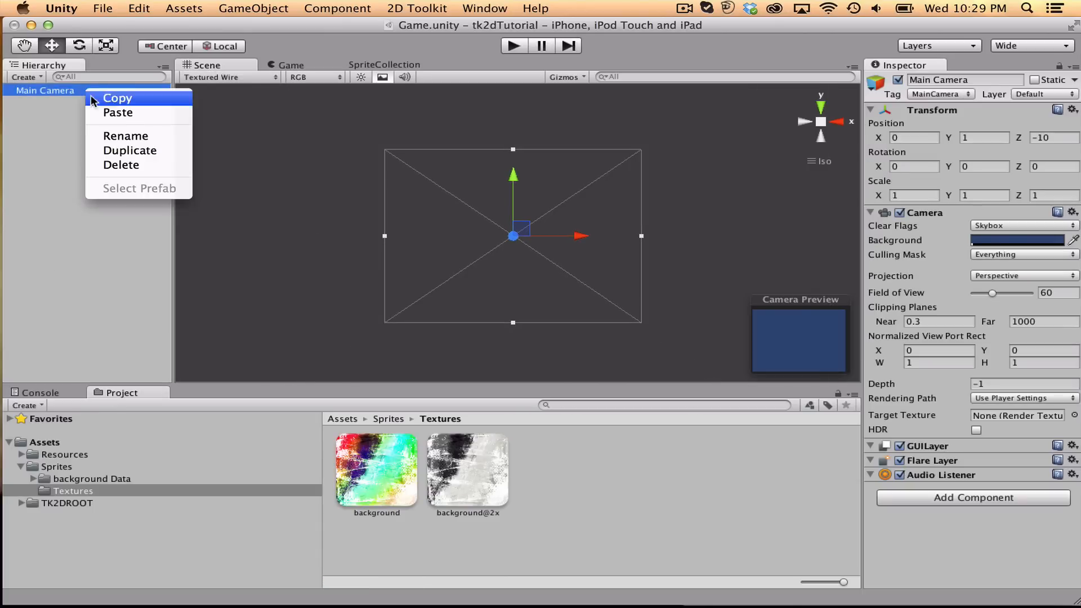
{"action": "left_click", "coordinate": [153, 167]}
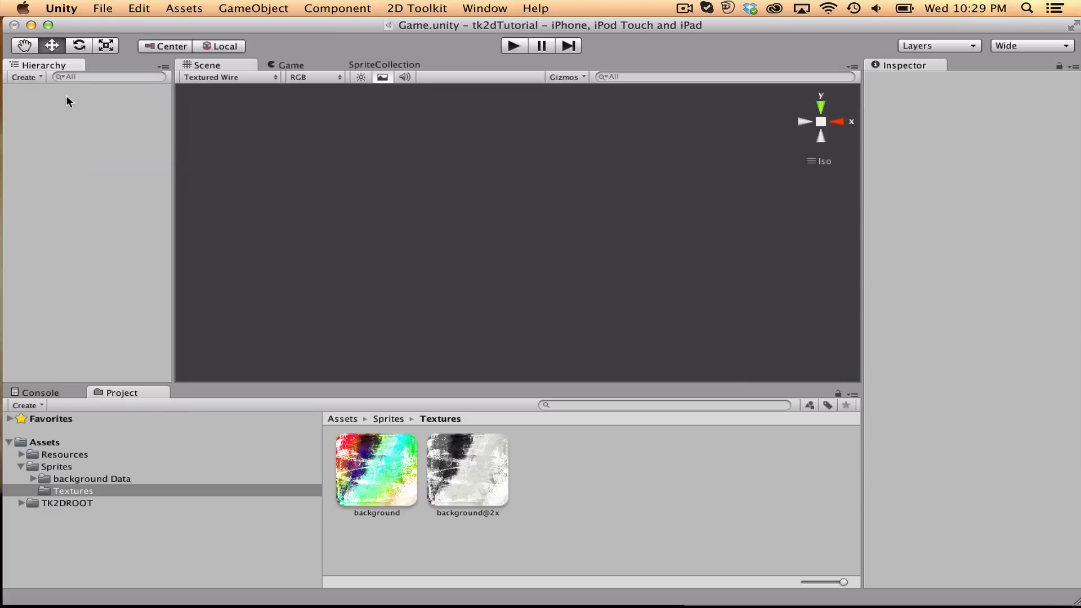
Add a tk2d camera to the Game scene
{"action": "left_click", "coordinate": [26, 77]}
{"action": "mouse_move", "coordinate": [92, 402]}
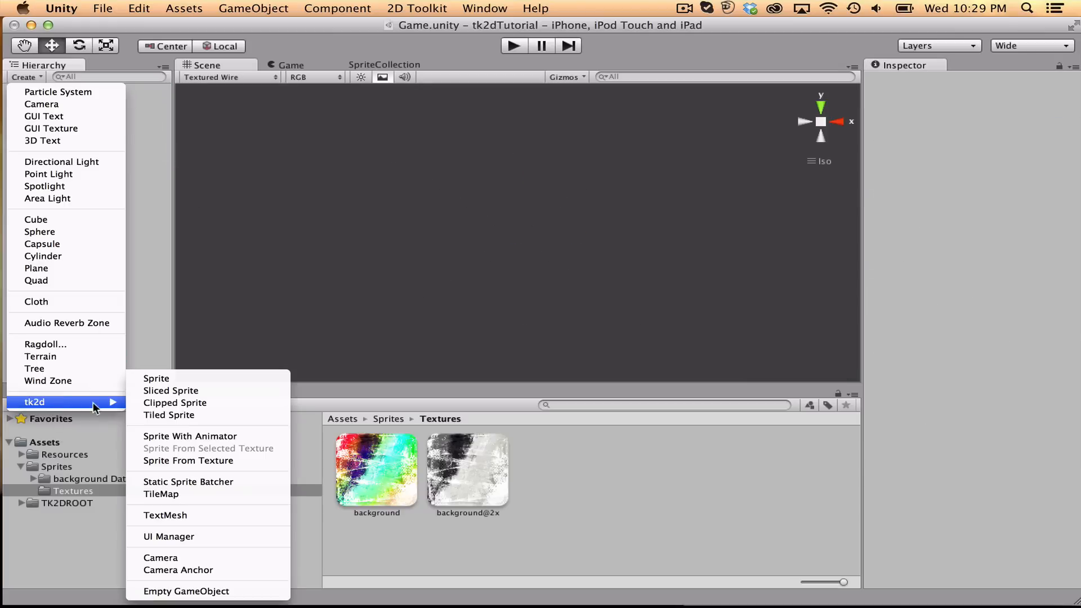
{"action": "left_click", "coordinate": [199, 557]}
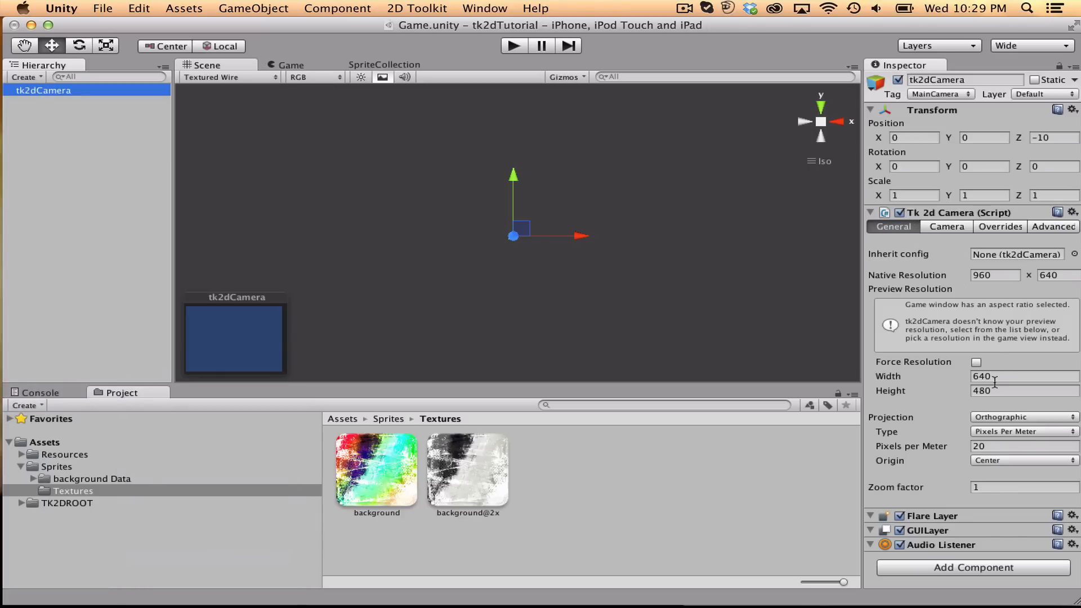
Review the tk2d camera's overrides and add a tk2d sprite to the Game scene
{"action": "left_click", "coordinate": [1002, 226]}
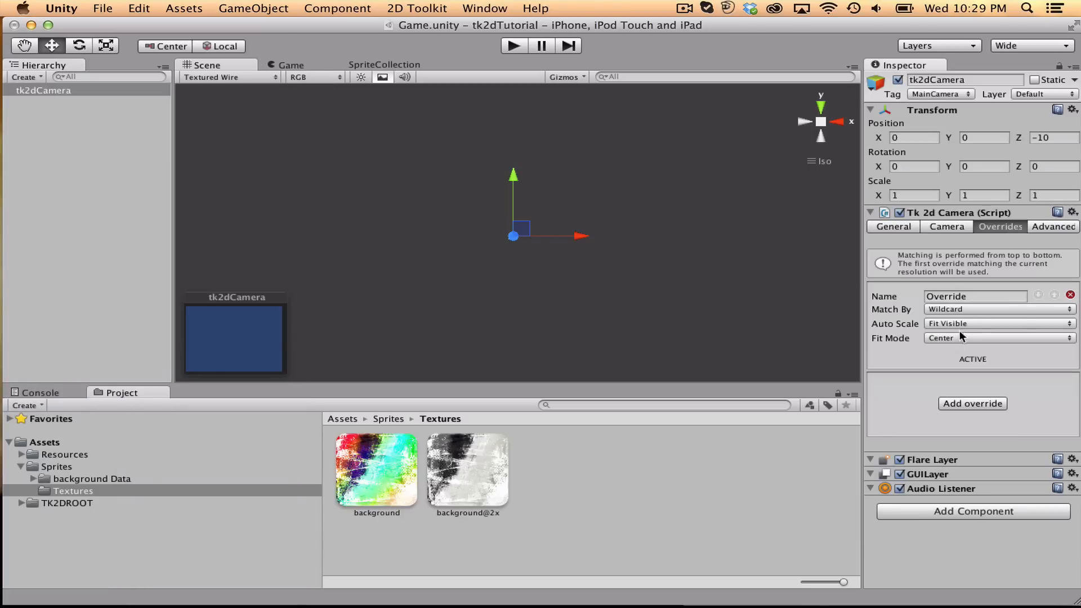
{"action": "left_click", "coordinate": [93, 128]}
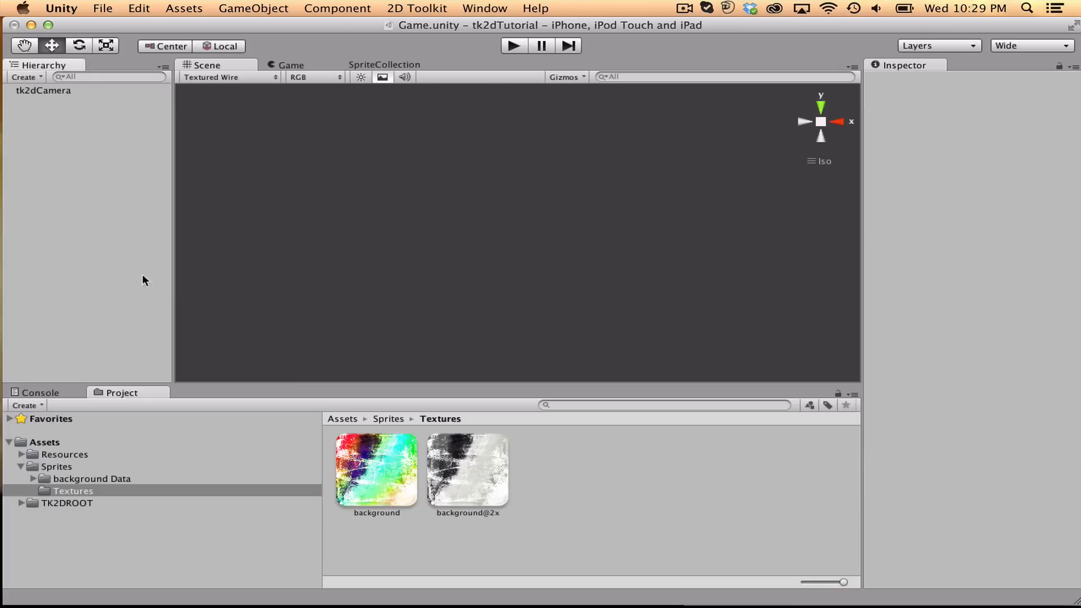
{"action": "left_click", "coordinate": [36, 77]}
{"action": "mouse_move", "coordinate": [104, 402]}
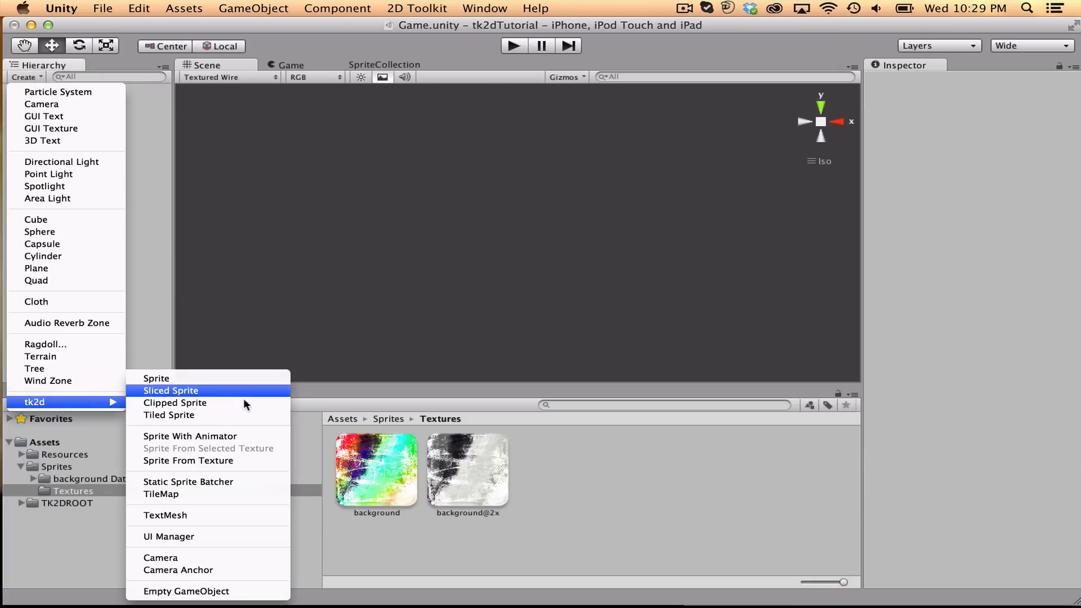
{"action": "left_click", "coordinate": [251, 379]}
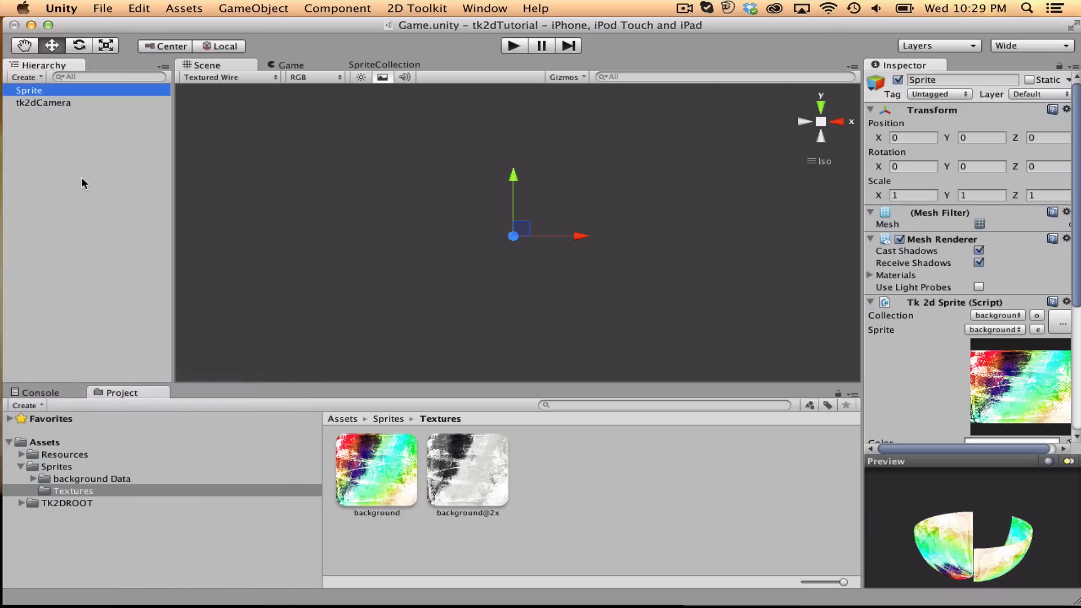
Rename the new sprite object to Background
{"action": "left_click", "coordinate": [70, 102]}
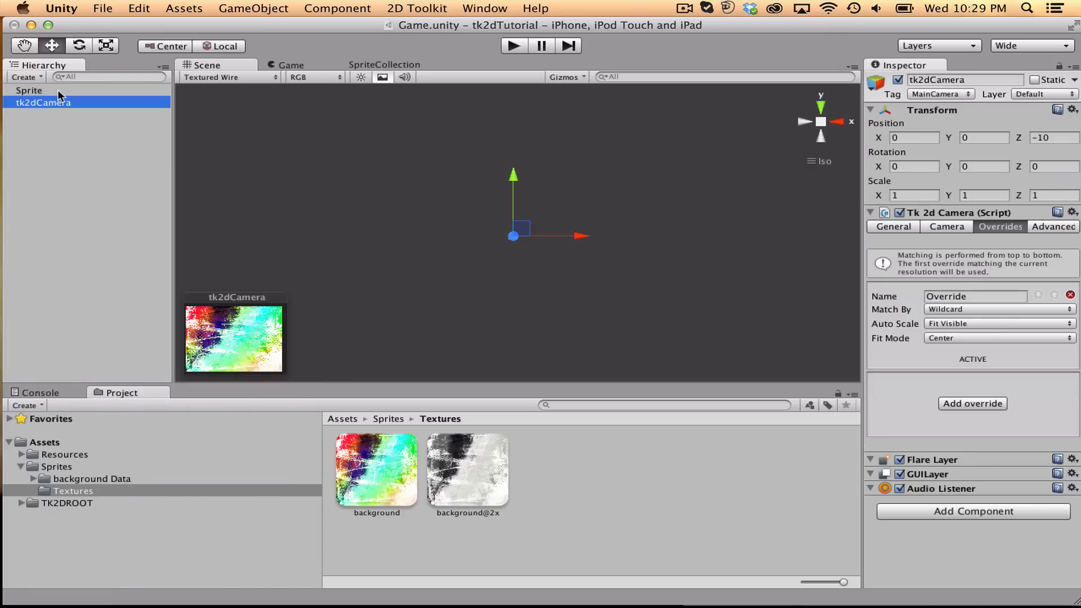
{"action": "left_click", "coordinate": [71, 90]}
{"action": "left_click", "coordinate": [962, 77]}
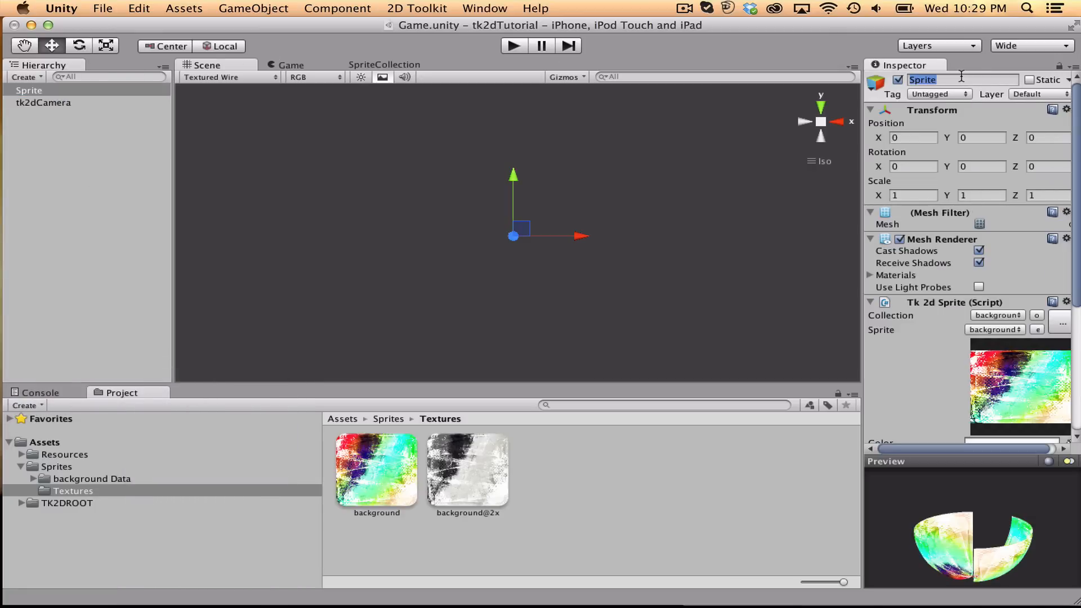
{"action": "type", "text": "Background"}
{"action": "key", "text": "Return"}
{"action": "scroll", "coordinate": [618, 225], "scroll_direction": "up", "scroll_amount": 5}
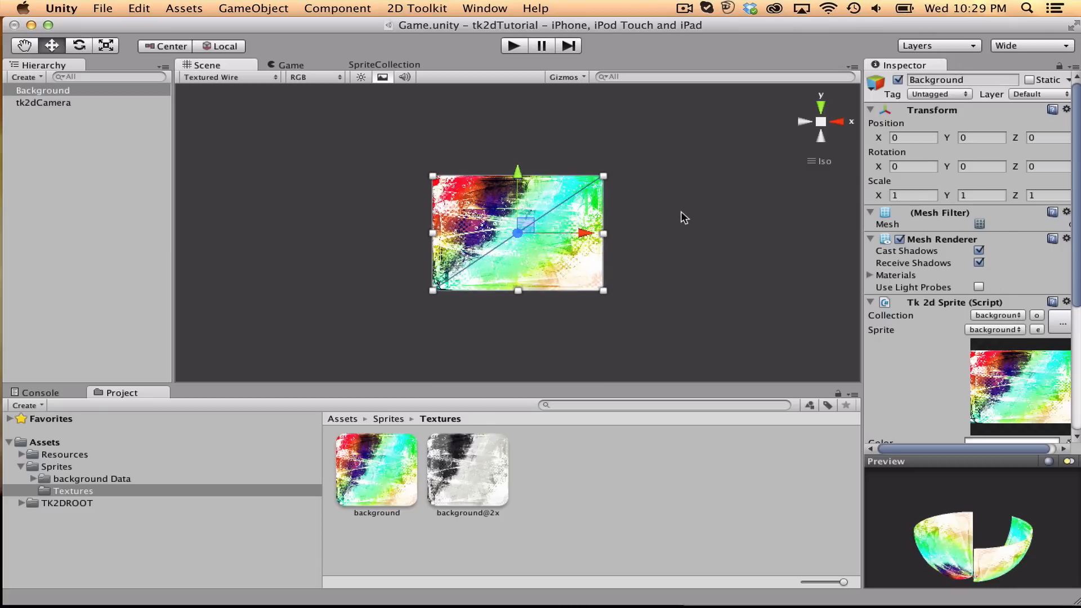
Compare the background in the Game view with the 2D Toolkit platform preference set to 2x and 1x, ending on 1x
{"action": "left_click", "coordinate": [289, 64]}
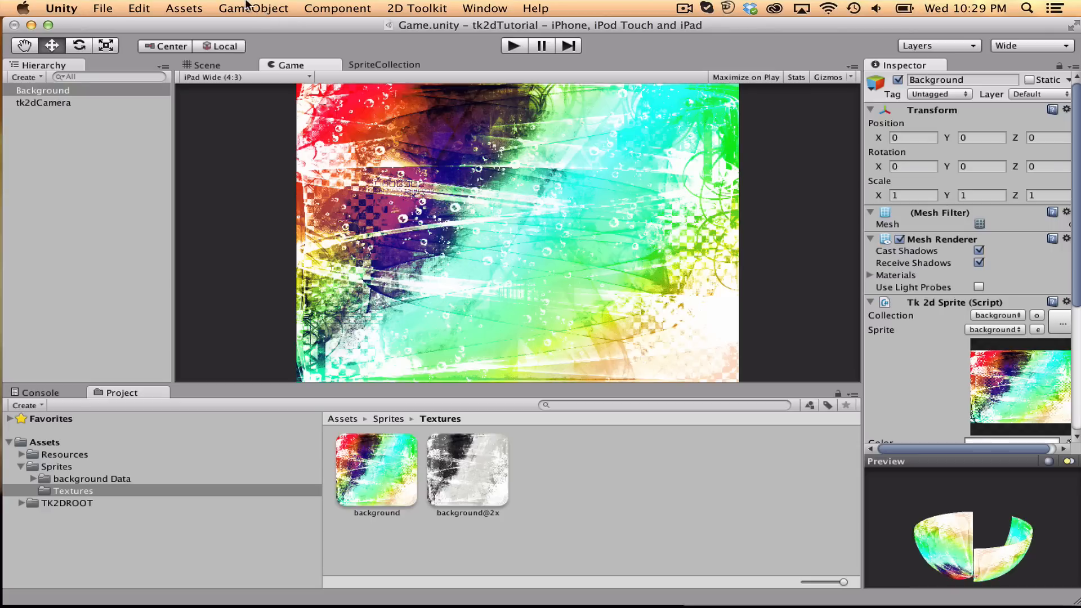
{"action": "left_click", "coordinate": [428, 9]}
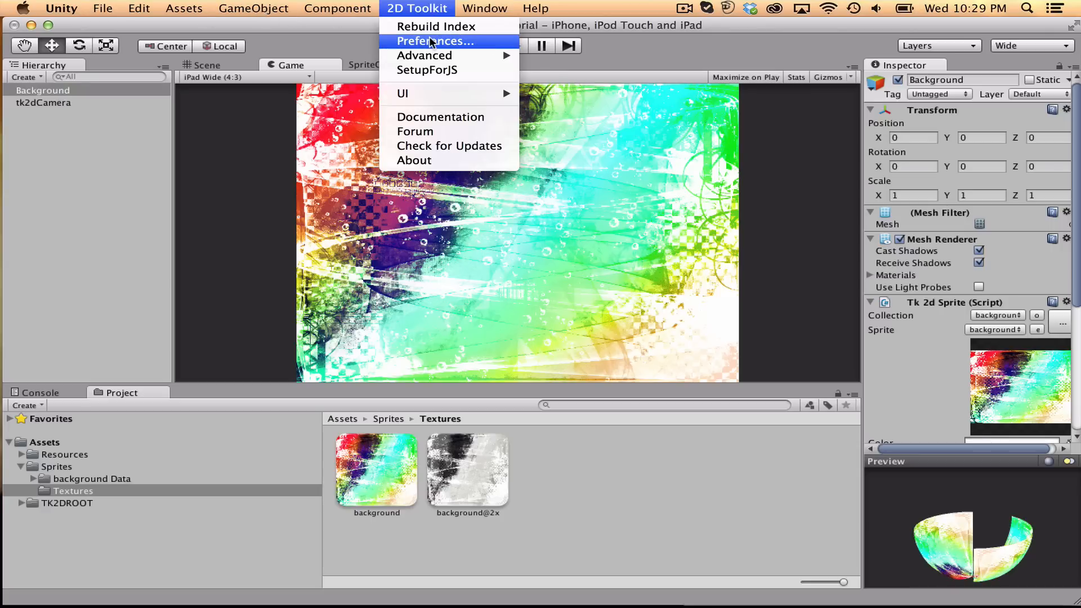
{"action": "left_click", "coordinate": [469, 42]}
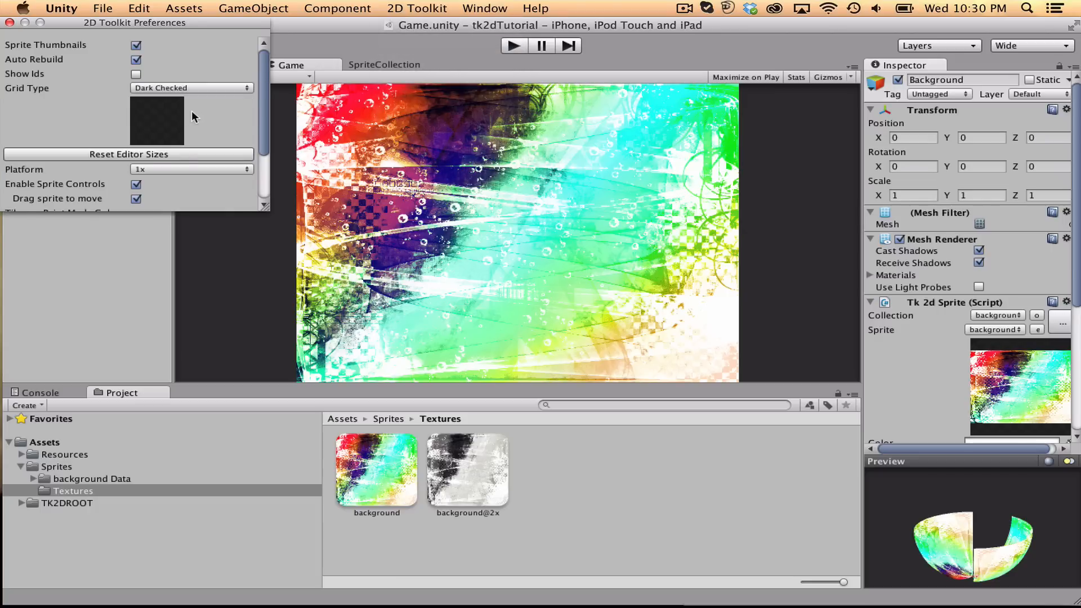
{"action": "scroll", "coordinate": [191, 117], "scroll_direction": "down", "scroll_amount": 3}
{"action": "left_click", "coordinate": [186, 132]}
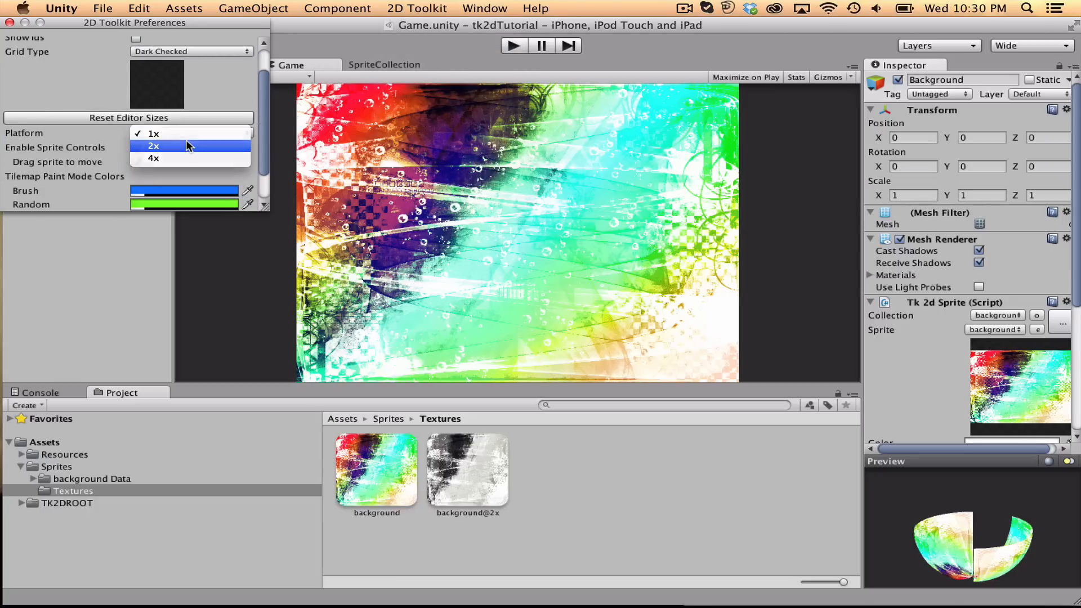
{"action": "left_click", "coordinate": [187, 145]}
{"action": "left_click", "coordinate": [191, 129]}
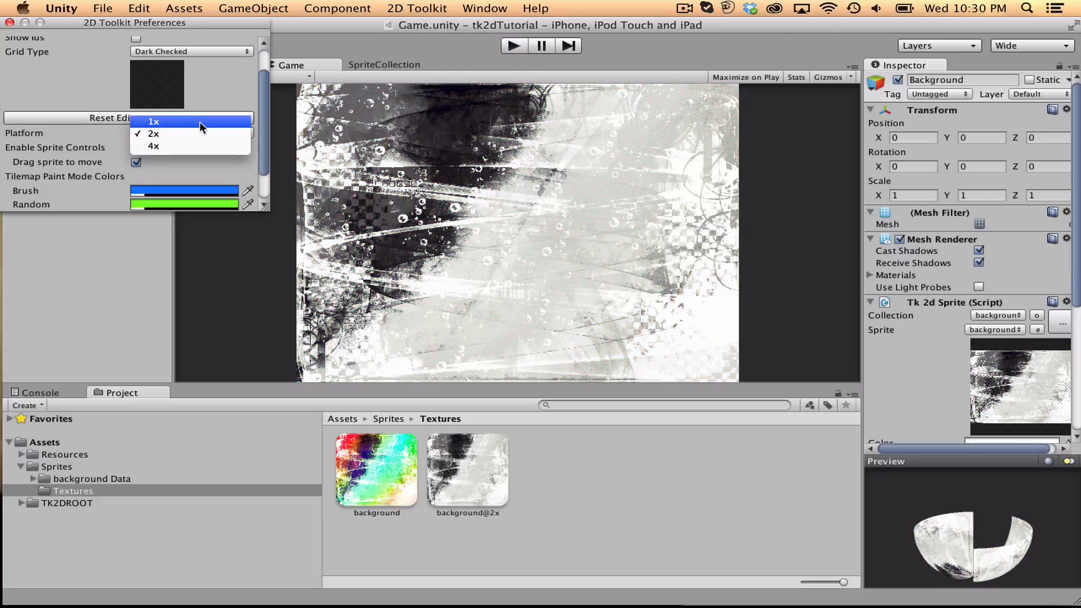
{"action": "left_click", "coordinate": [199, 122]}
{"action": "left_click", "coordinate": [193, 134]}
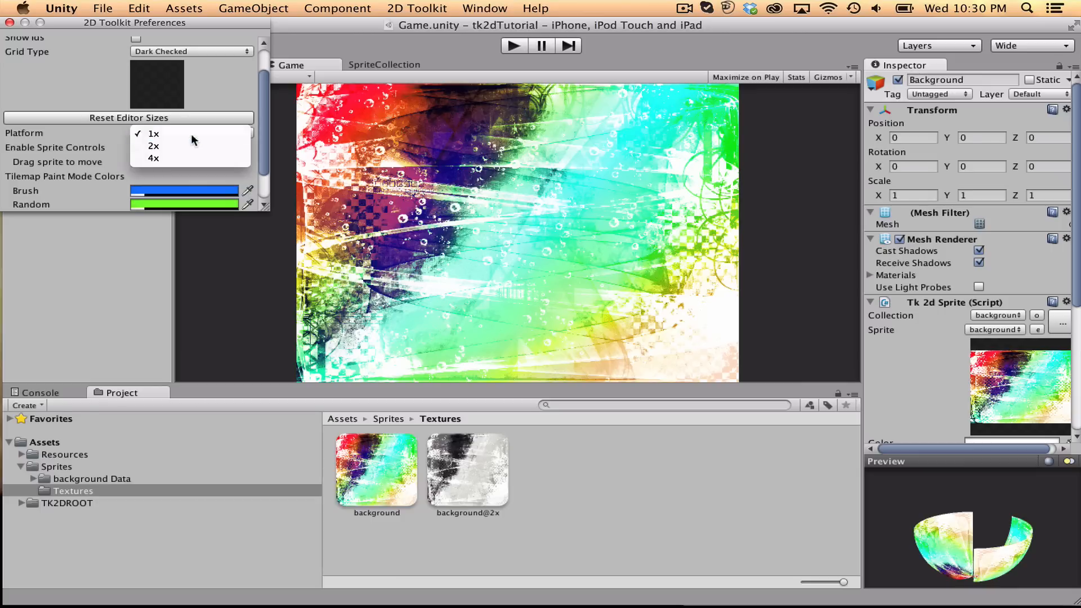
{"action": "left_click", "coordinate": [188, 145]}
{"action": "left_click", "coordinate": [193, 131]}
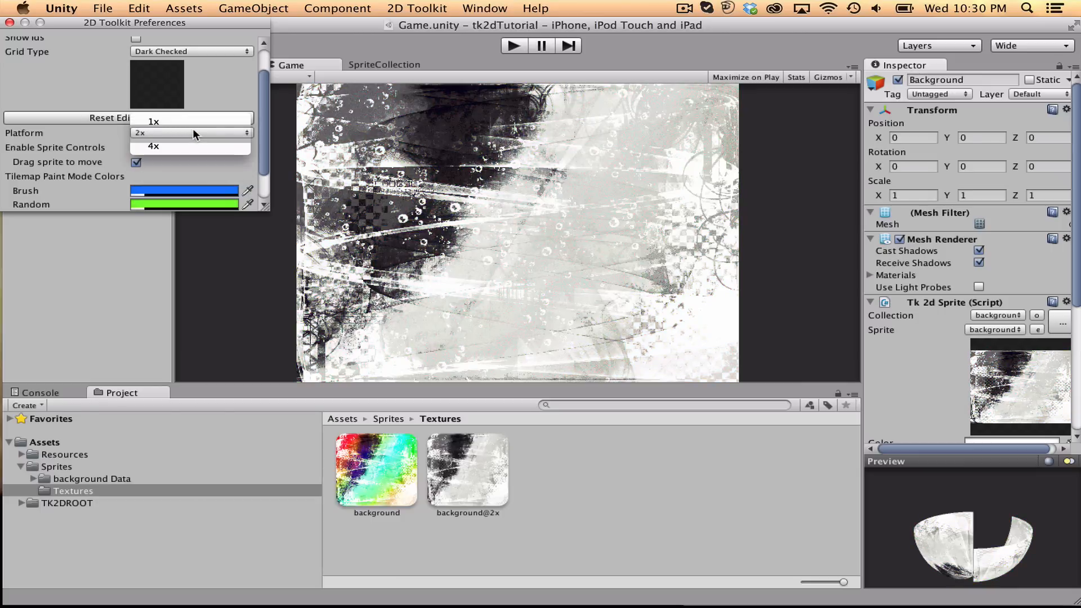
{"action": "left_click", "coordinate": [195, 121]}
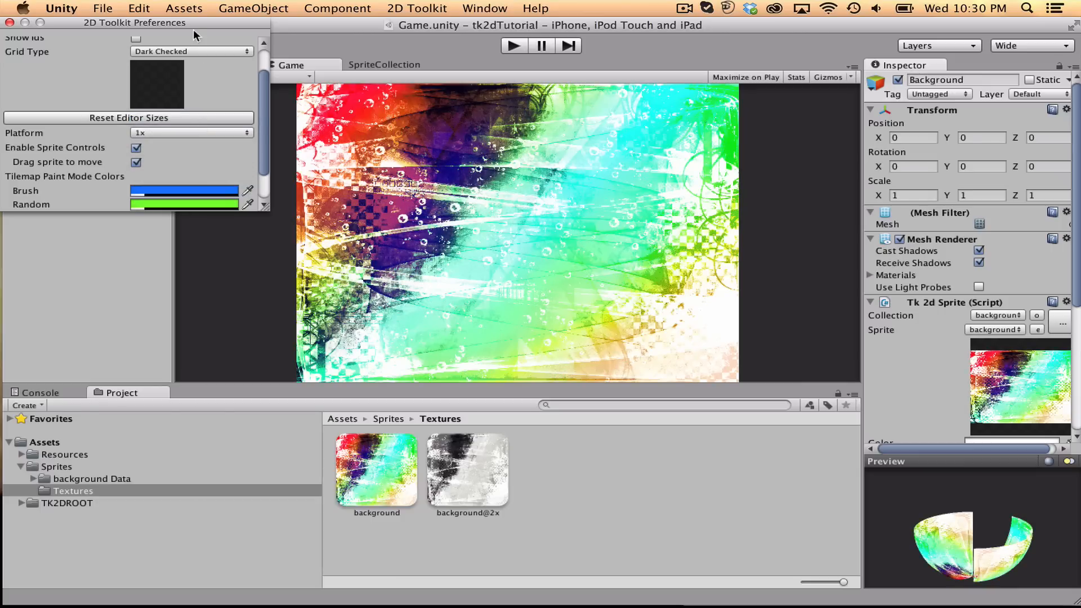
{"action": "left_click", "coordinate": [9, 23]}
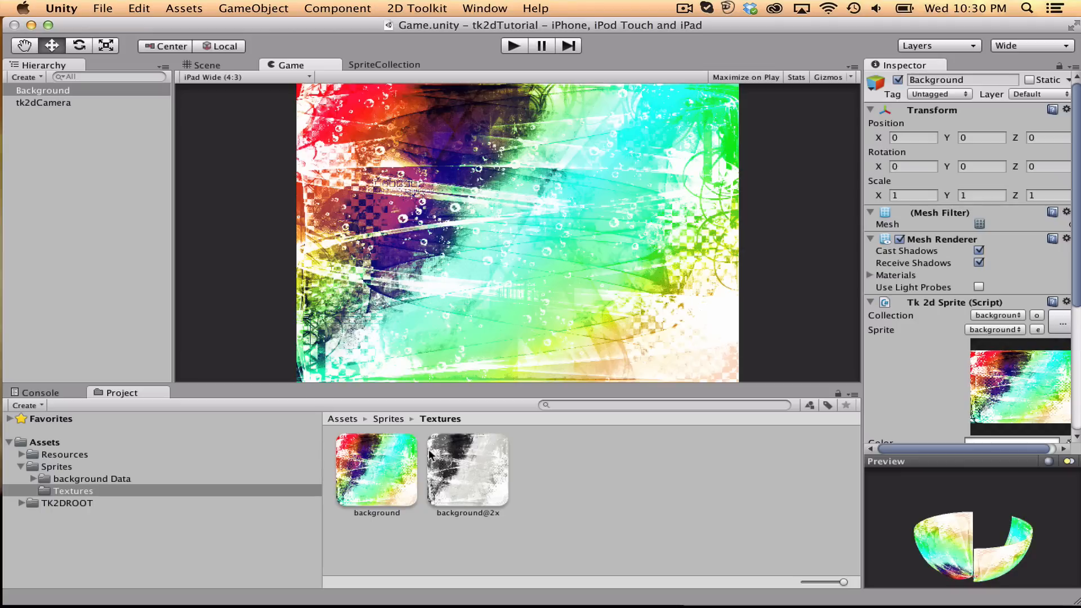
Open the Init scene from the project's assets and select its ApplicationInitializer object
{"action": "left_click", "coordinate": [47, 387]}
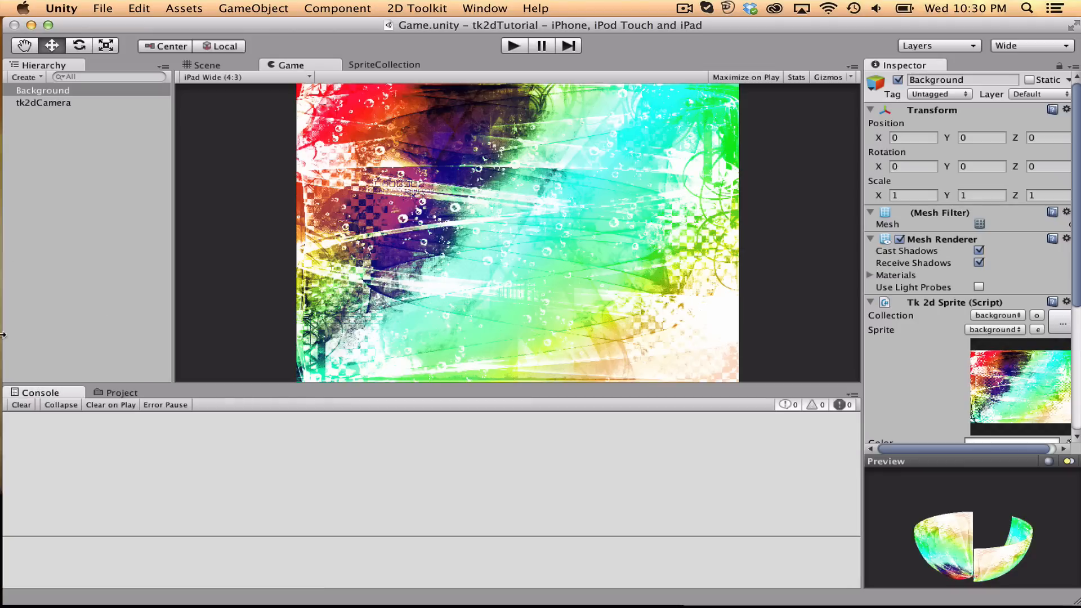
{"action": "left_click", "coordinate": [123, 393]}
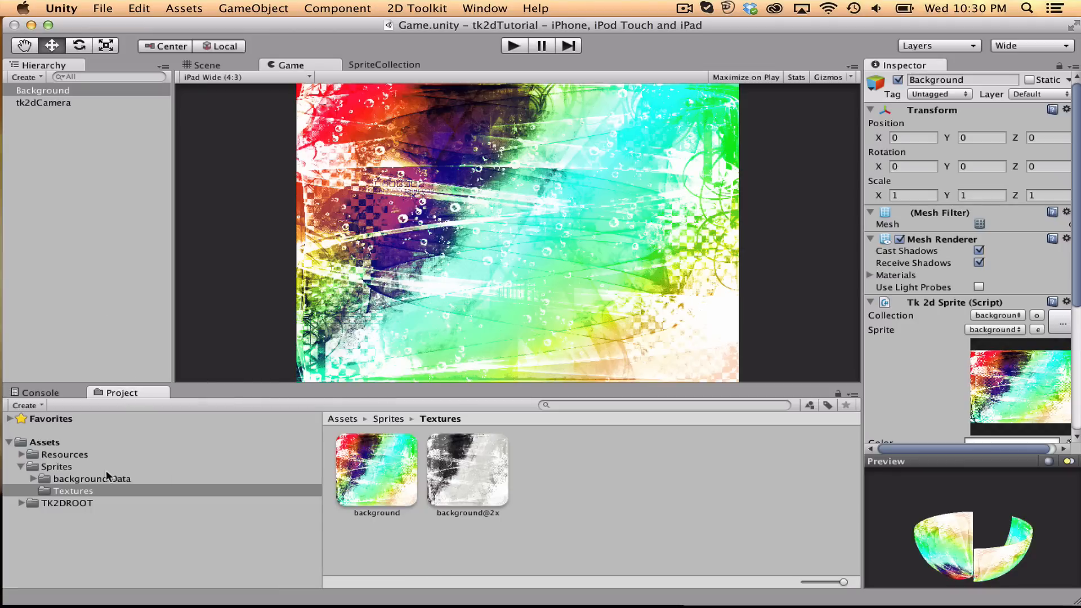
{"action": "left_click", "coordinate": [54, 442]}
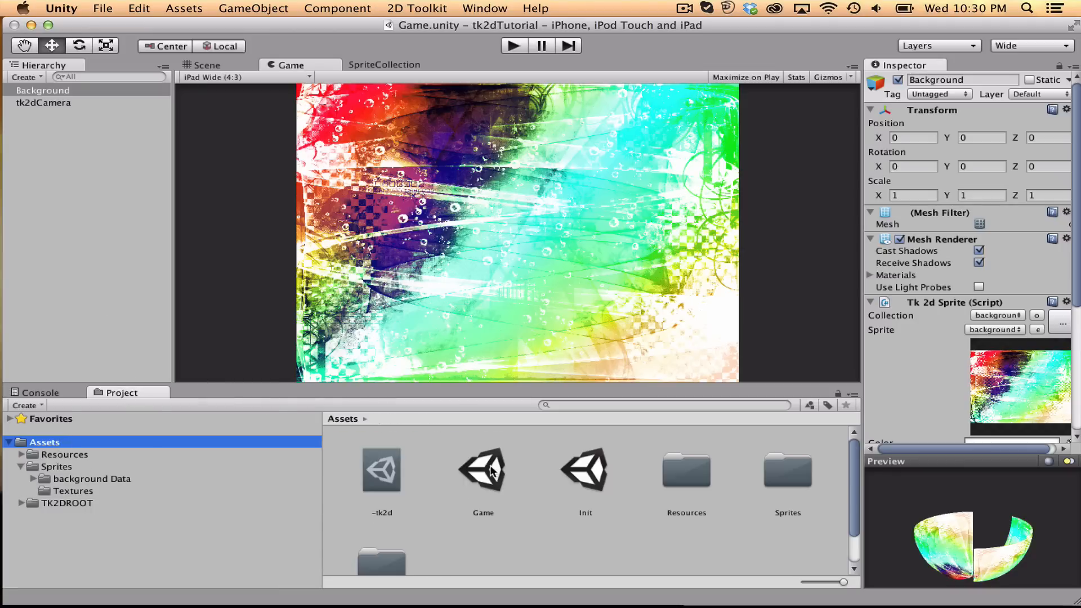
{"action": "double_click", "coordinate": [593, 467]}
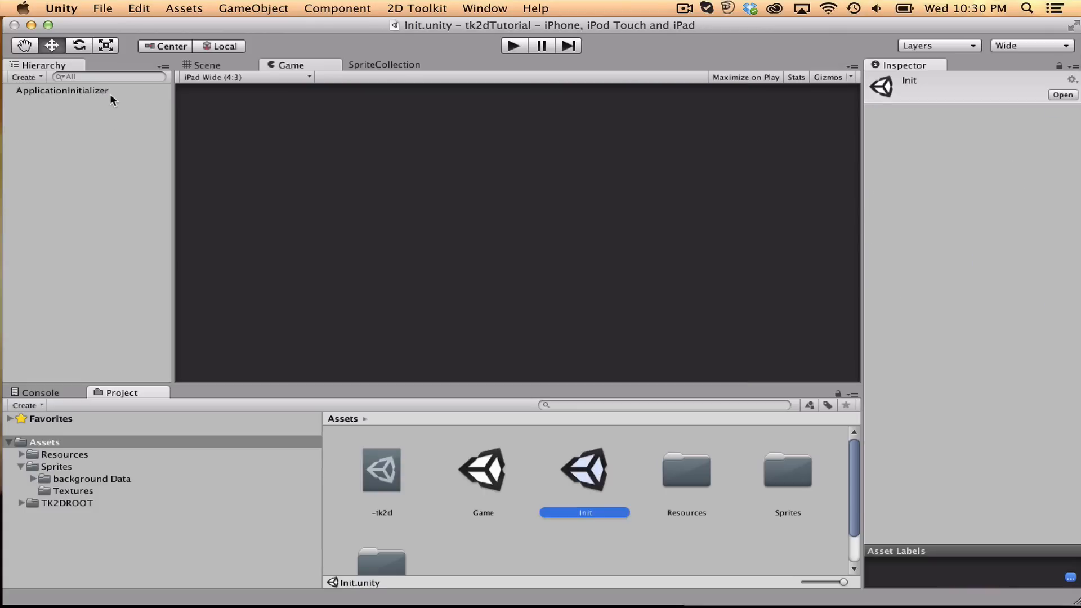
{"action": "left_click", "coordinate": [111, 94]}
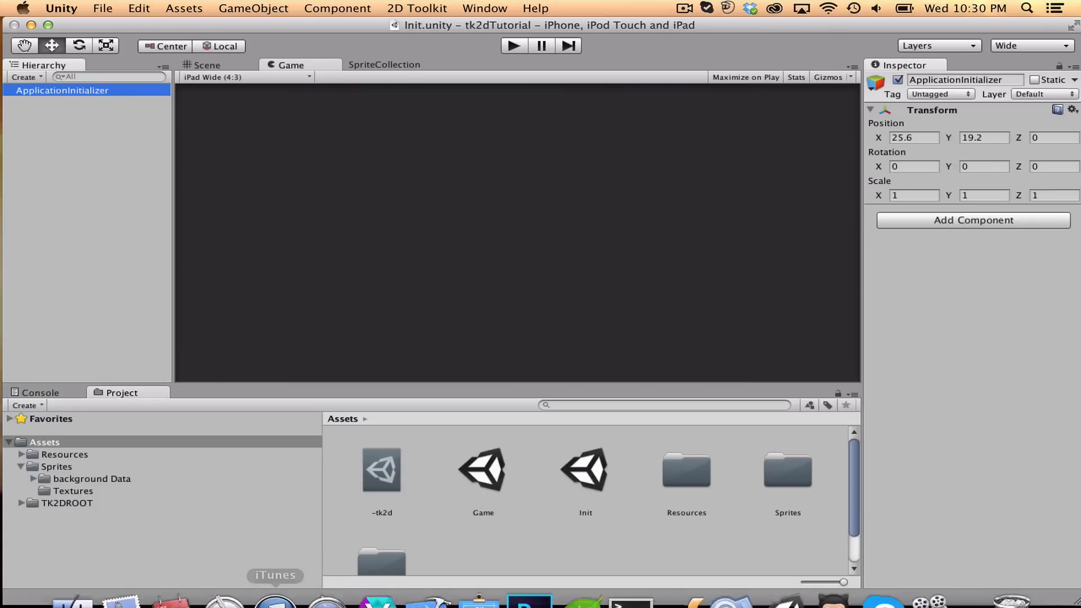
Switch to Finder and find ResolutionManger.cs in the Scripts folder of Tk2dResolutionSupport
{"action": "left_click", "coordinate": [76, 574]}
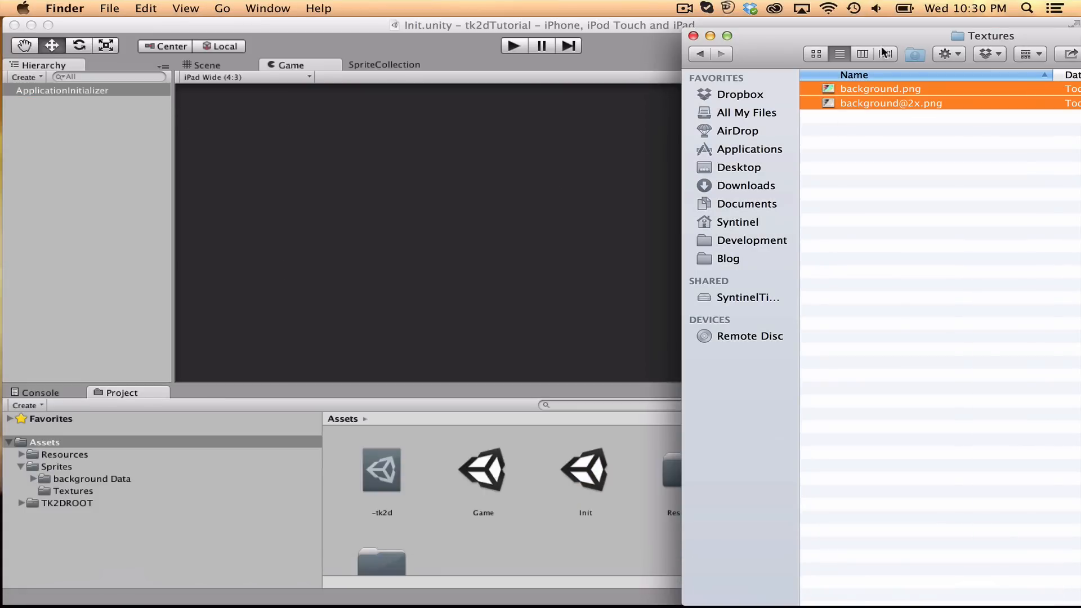
{"action": "left_click_drag", "start_coordinate": [715, 53], "coordinate": [613, 44]}
{"action": "left_click", "coordinate": [600, 45]}
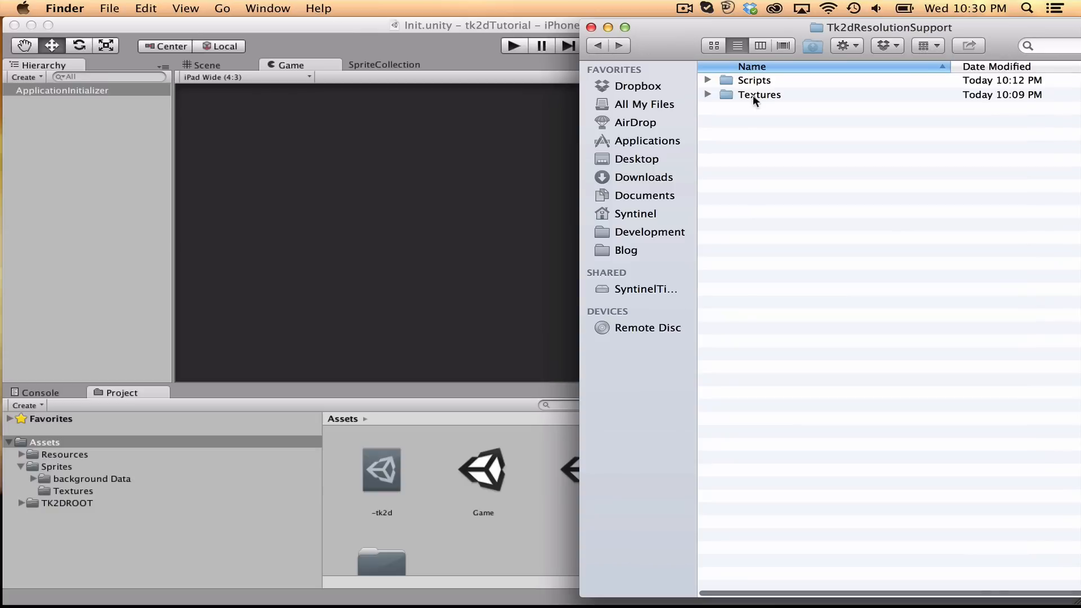
{"action": "double_click", "coordinate": [765, 80]}
{"action": "left_click", "coordinate": [842, 82]}
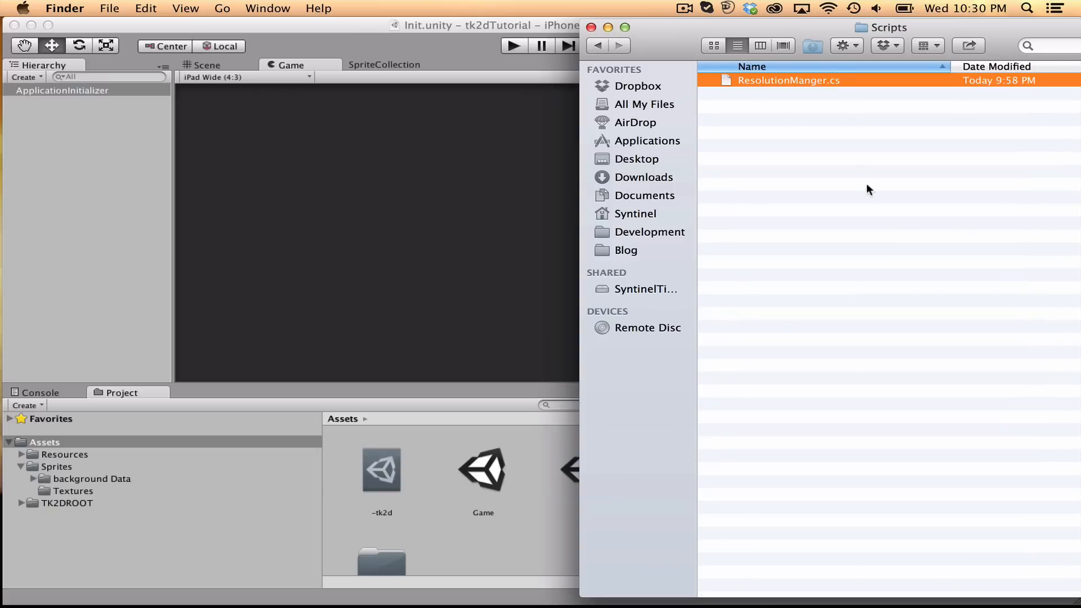
Import ResolutionManger.cs into the Unity project's Assets folder and display that folder's contents
{"action": "left_click_drag", "start_coordinate": [830, 82], "coordinate": [509, 550]}
{"action": "left_click", "coordinate": [747, 98]}
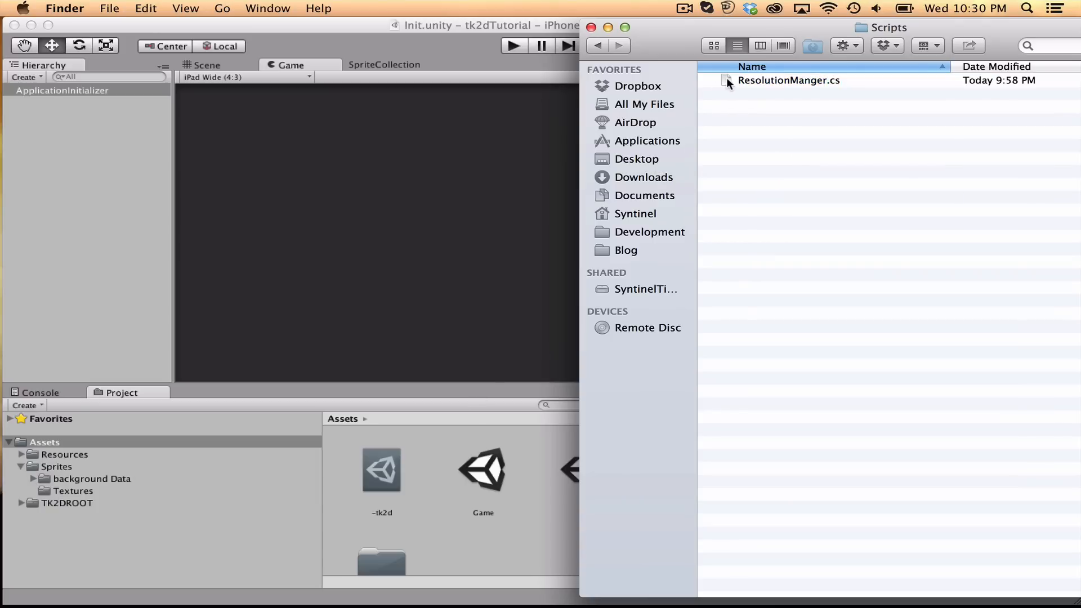
{"action": "left_click_drag", "start_coordinate": [726, 82], "coordinate": [494, 535]}
{"action": "left_click", "coordinate": [273, 504]}
{"action": "scroll", "coordinate": [587, 492], "scroll_direction": "down", "scroll_amount": 2}
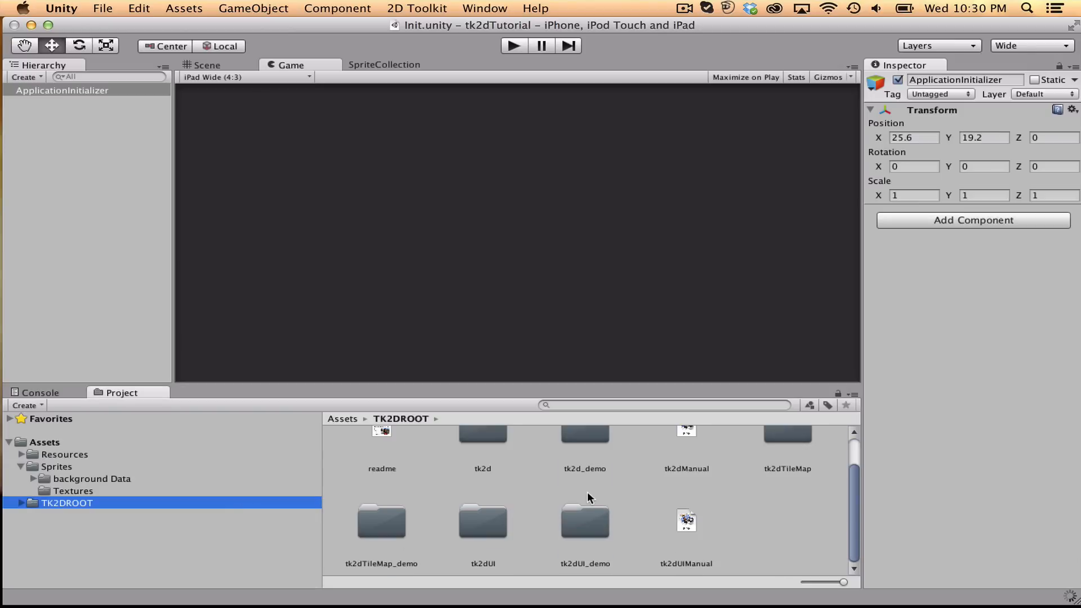
{"action": "left_click", "coordinate": [71, 444]}
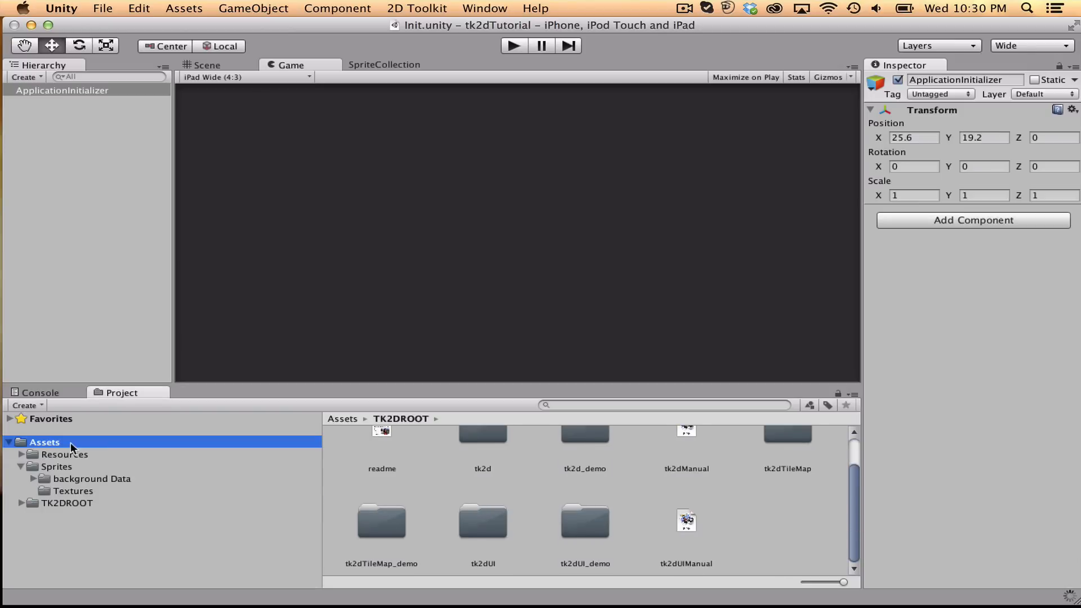
Attach the ResolutionManger script to the ApplicationInitializer object
{"action": "left_click", "coordinate": [695, 480]}
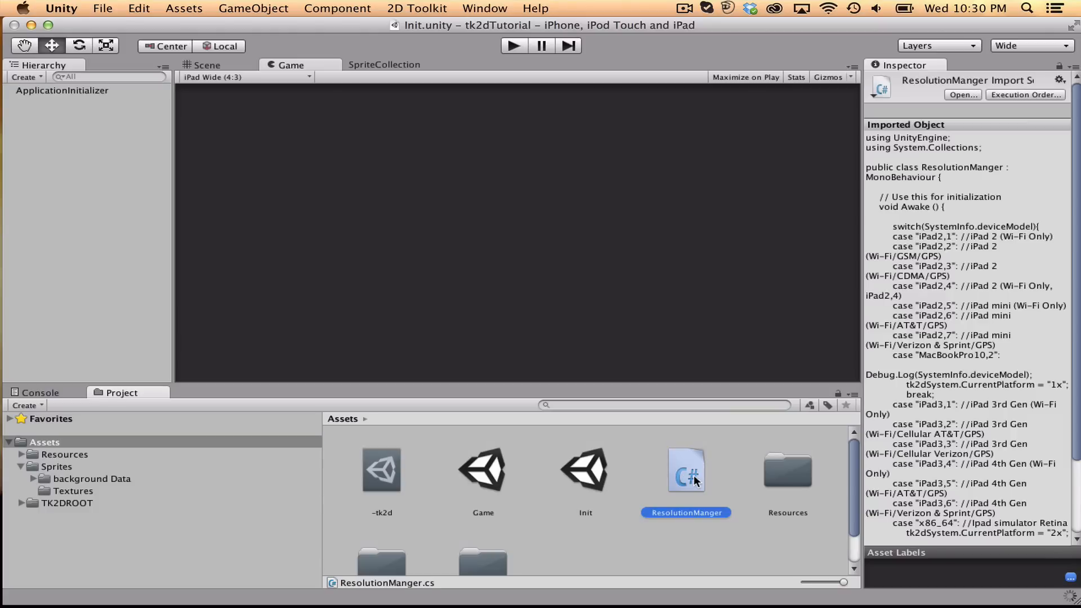
{"action": "left_click_drag", "start_coordinate": [695, 481], "coordinate": [72, 90]}
{"action": "left_click", "coordinate": [72, 90]}
Open the ResolutionManger script in MonoDevelop from its component on the ApplicationInitializer object
{"action": "left_click", "coordinate": [974, 212]}
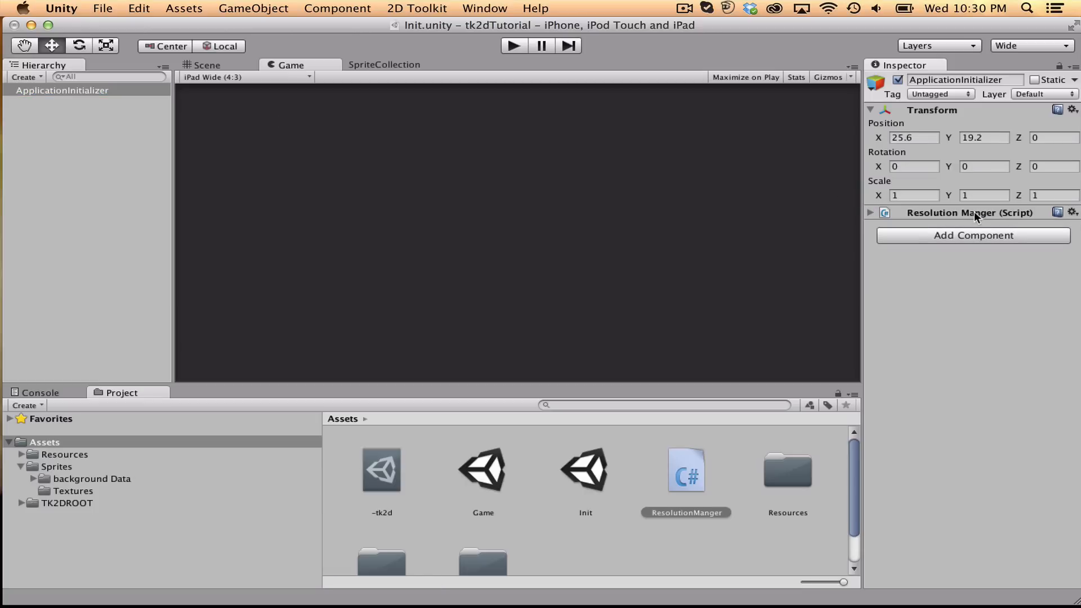
{"action": "left_click", "coordinate": [975, 212]}
{"action": "double_click", "coordinate": [1025, 225]}
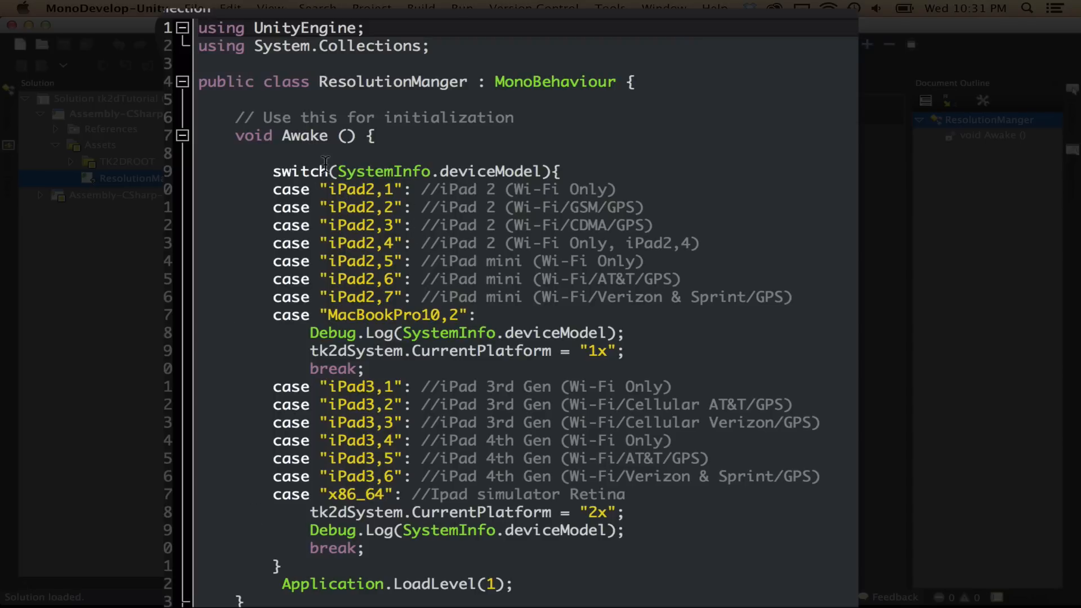
Examine the switch cases that assign iPad device models and the simulator to the 1x or 2x platform
{"action": "left_click", "coordinate": [330, 189]}
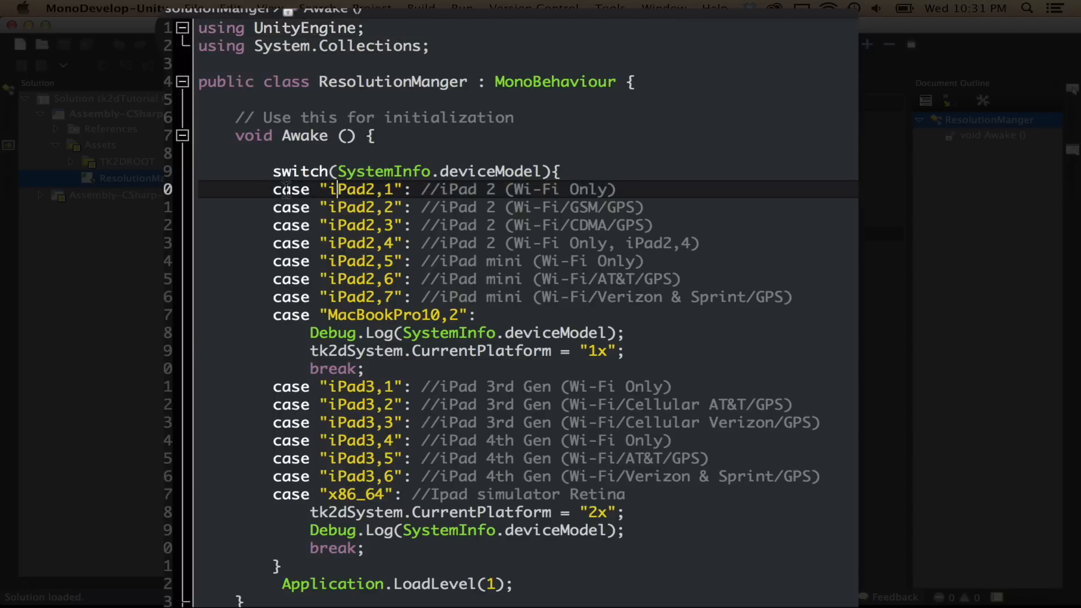
{"action": "left_click_drag", "start_coordinate": [273, 190], "coordinate": [637, 331]}
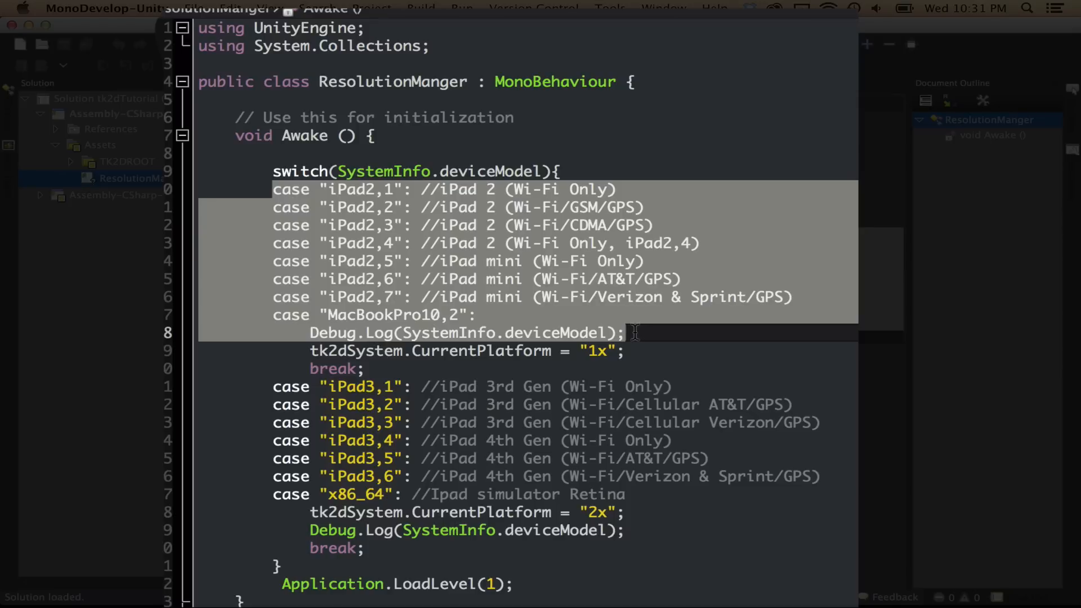
{"action": "left_click_drag", "start_coordinate": [636, 332], "coordinate": [635, 346]}
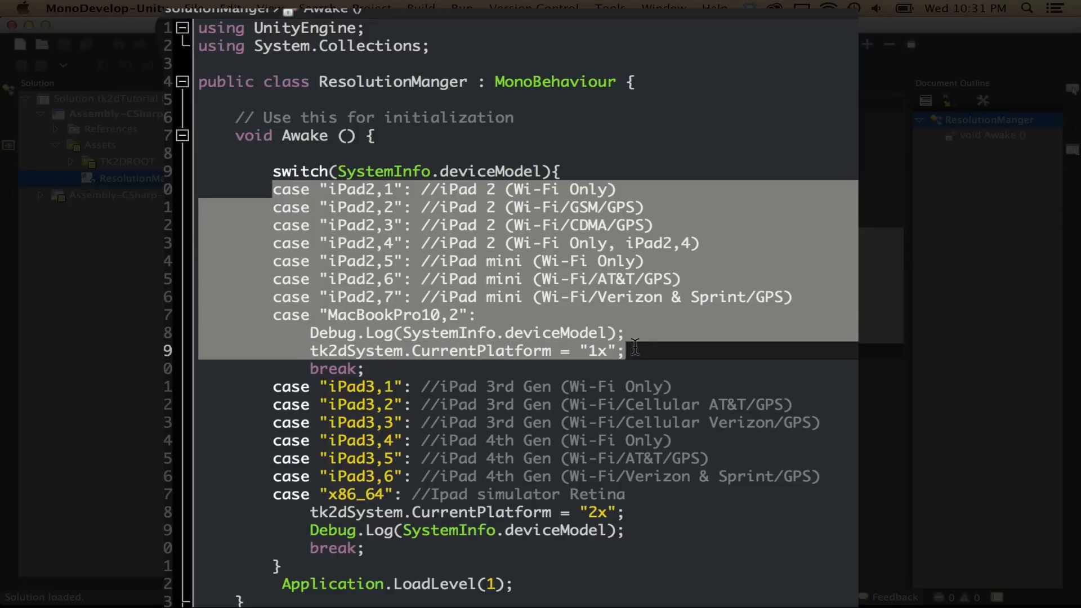
{"action": "left_click", "coordinate": [585, 388]}
{"action": "left_click_drag", "start_coordinate": [272, 388], "coordinate": [372, 490]}
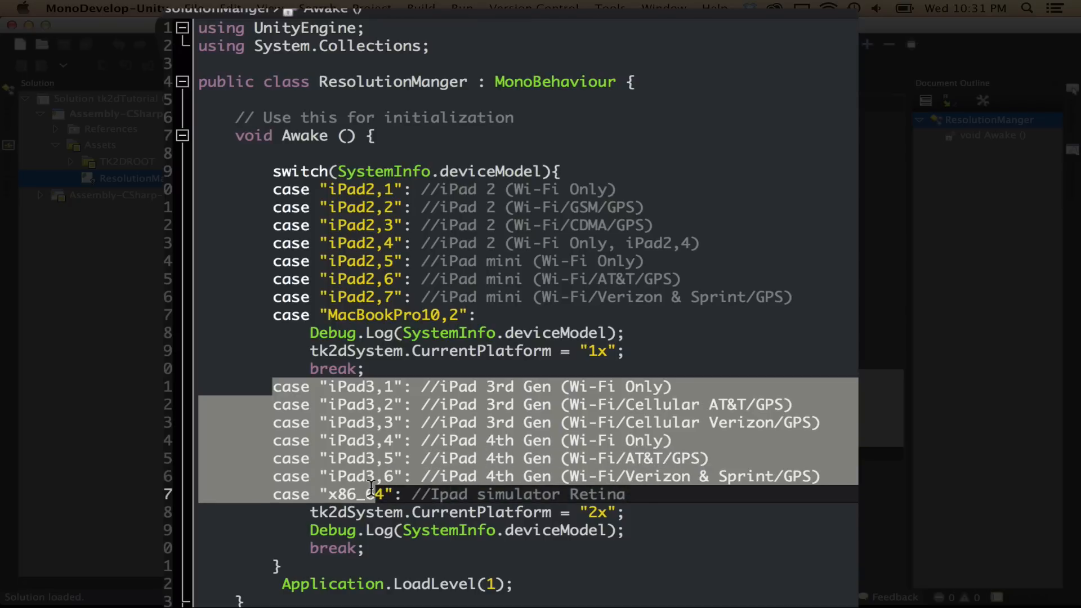
{"action": "left_click", "coordinate": [372, 490]}
{"action": "double_click", "coordinate": [375, 494]}
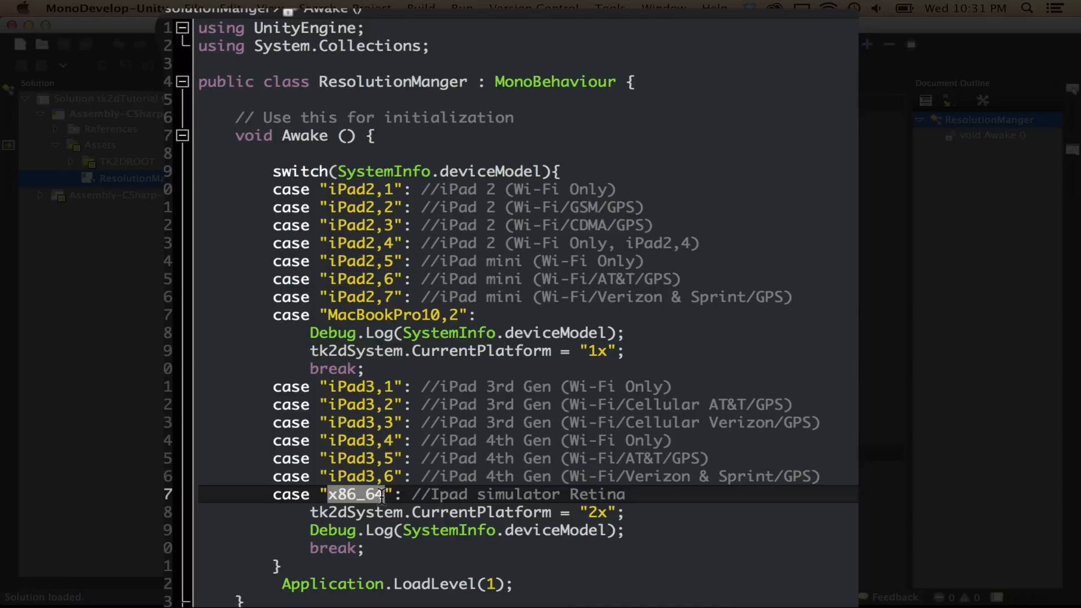
Examine the x86_64 simulator case and its platform assignment in the ResolutionManger script, and return to Unity
{"action": "left_click", "coordinate": [404, 495]}
{"action": "left_click_drag", "start_coordinate": [323, 510], "coordinate": [613, 511]}
{"action": "left_click", "coordinate": [636, 512]}
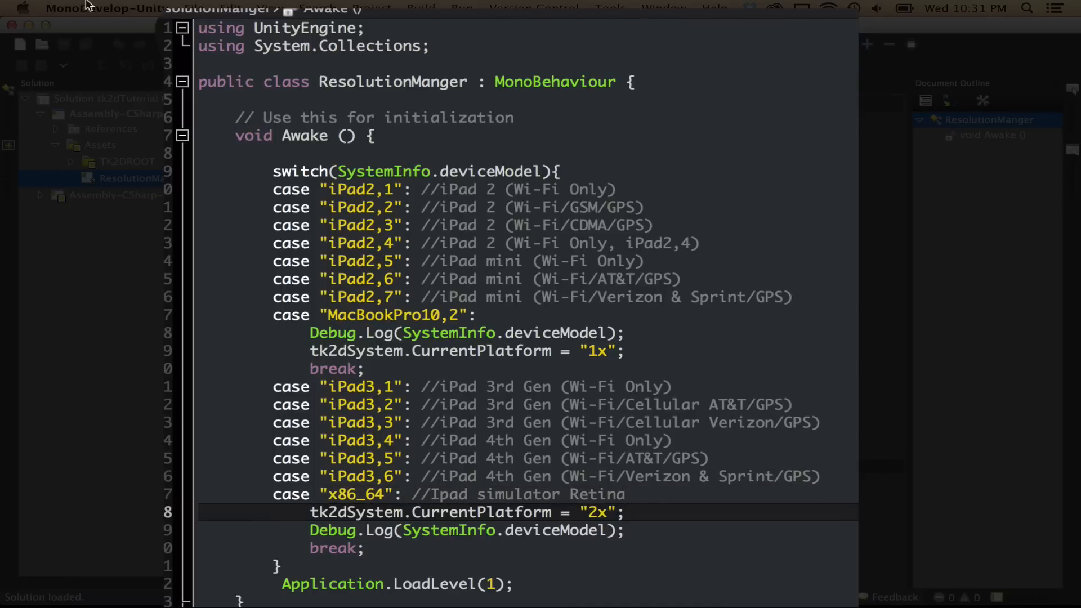
{"action": "left_click", "coordinate": [28, 25]}
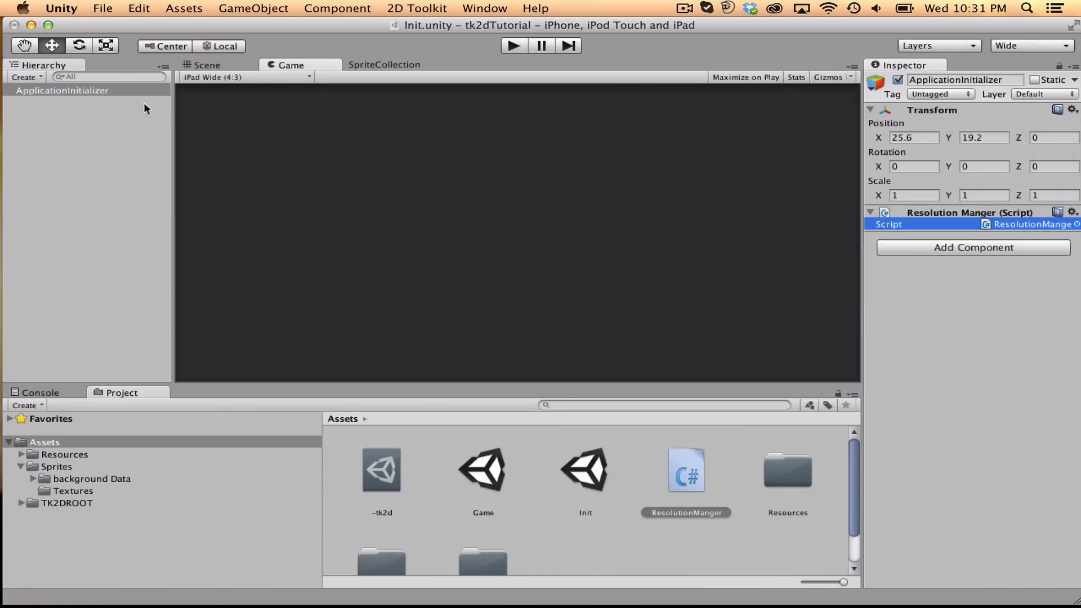
Add the Init scene and below it the Game scene to the build's scene list, and save the Init scene
{"action": "left_click", "coordinate": [118, 9]}
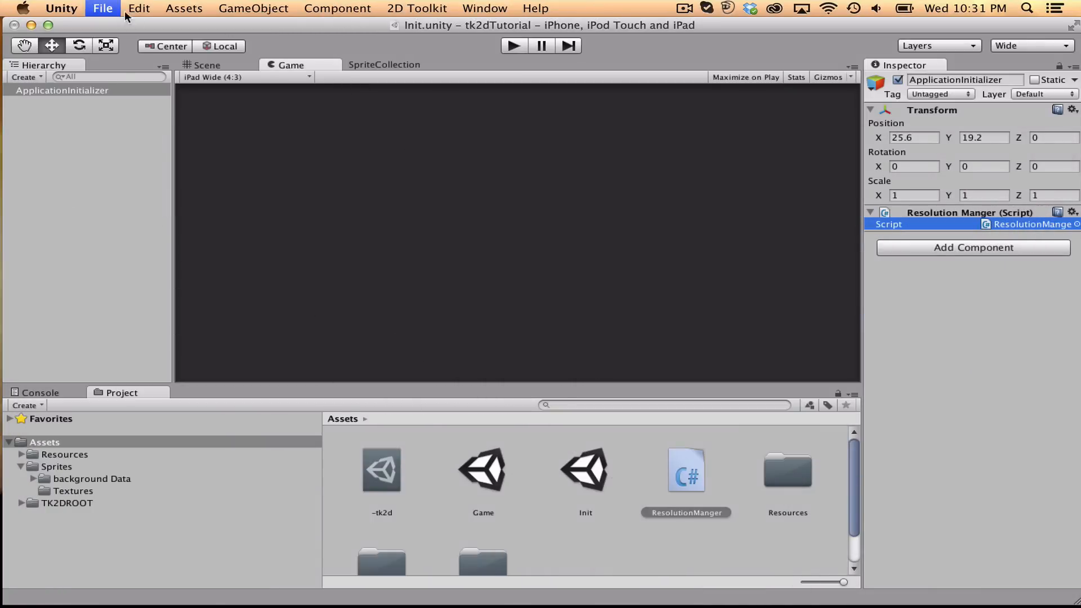
{"action": "left_click", "coordinate": [195, 153]}
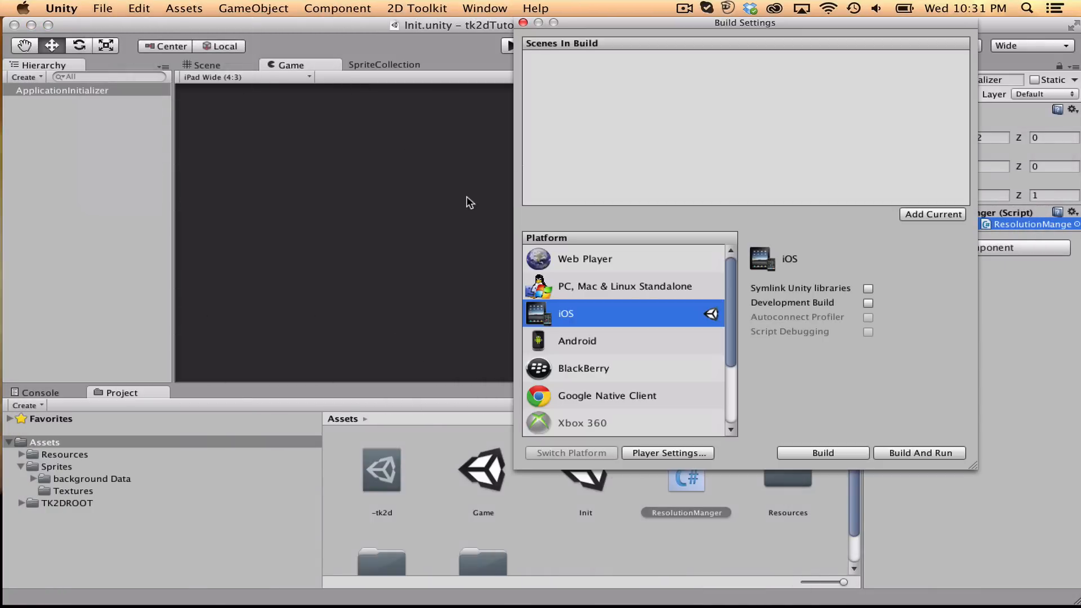
{"action": "left_click_drag", "start_coordinate": [591, 35], "coordinate": [205, 35]}
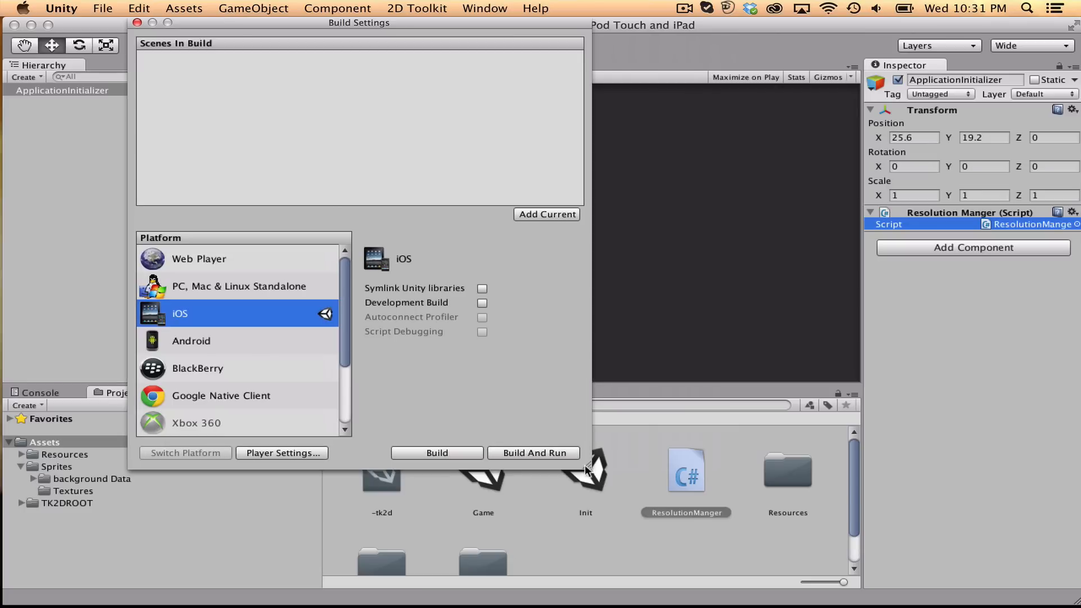
{"action": "left_click_drag", "start_coordinate": [590, 485], "coordinate": [258, 102]}
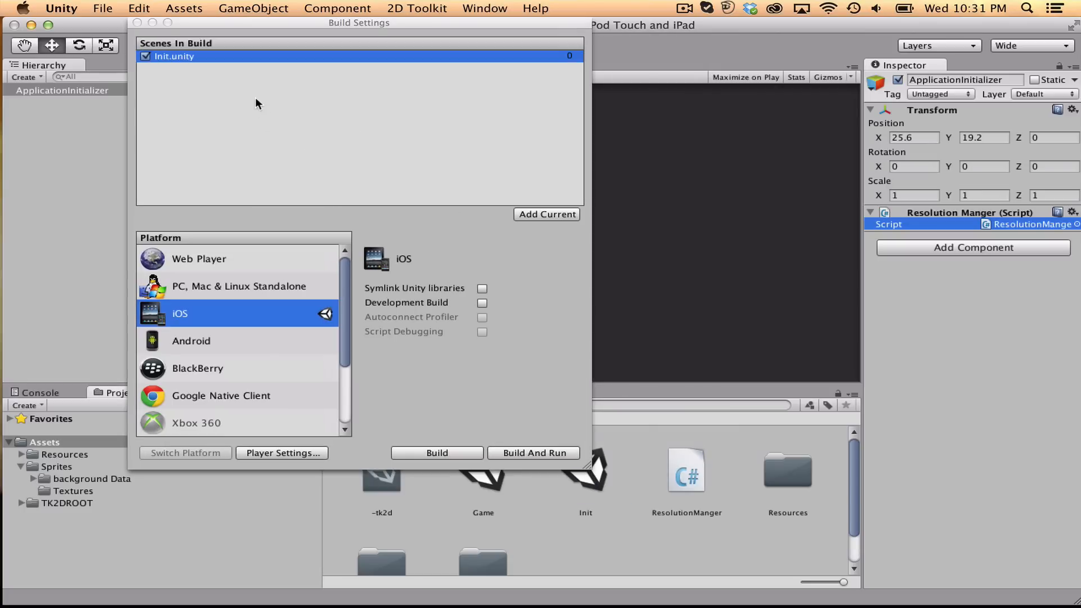
{"action": "left_click_drag", "start_coordinate": [477, 523], "coordinate": [200, 54]}
{"action": "left_click", "coordinate": [136, 23]}
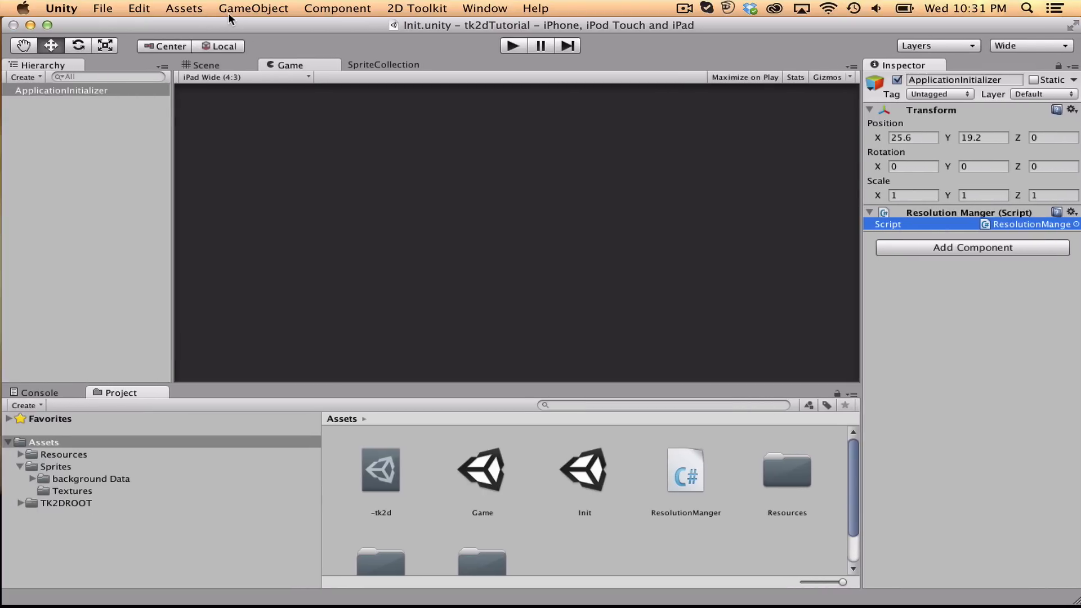
{"action": "key", "text": "super+s"}
Test-play the Init scene in the Game view and stop playback
{"action": "left_click", "coordinate": [401, 65]}
{"action": "left_click", "coordinate": [303, 65]}
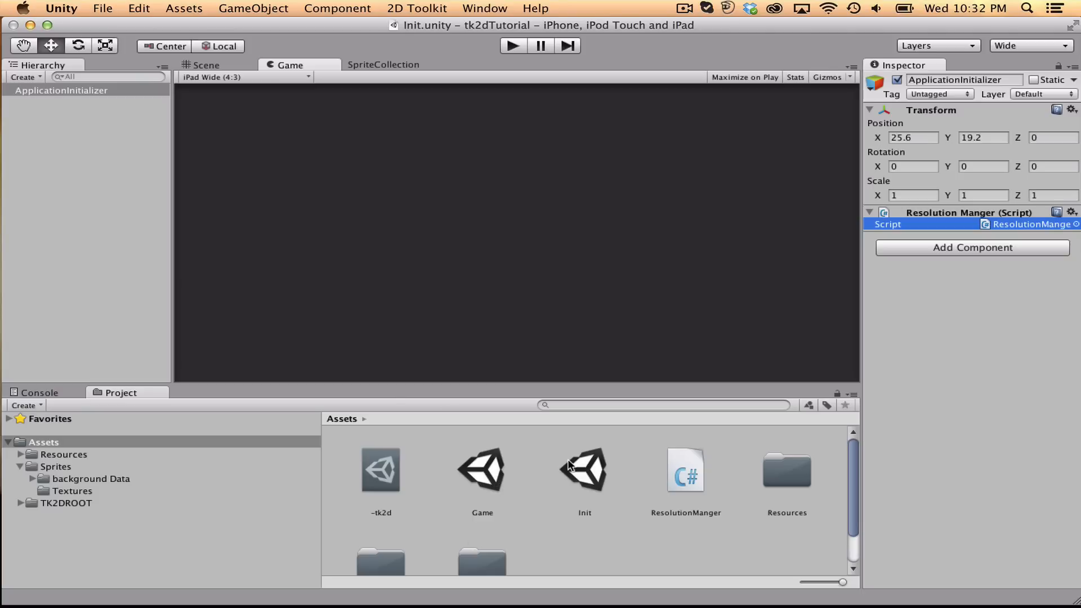
{"action": "left_click", "coordinate": [514, 46]}
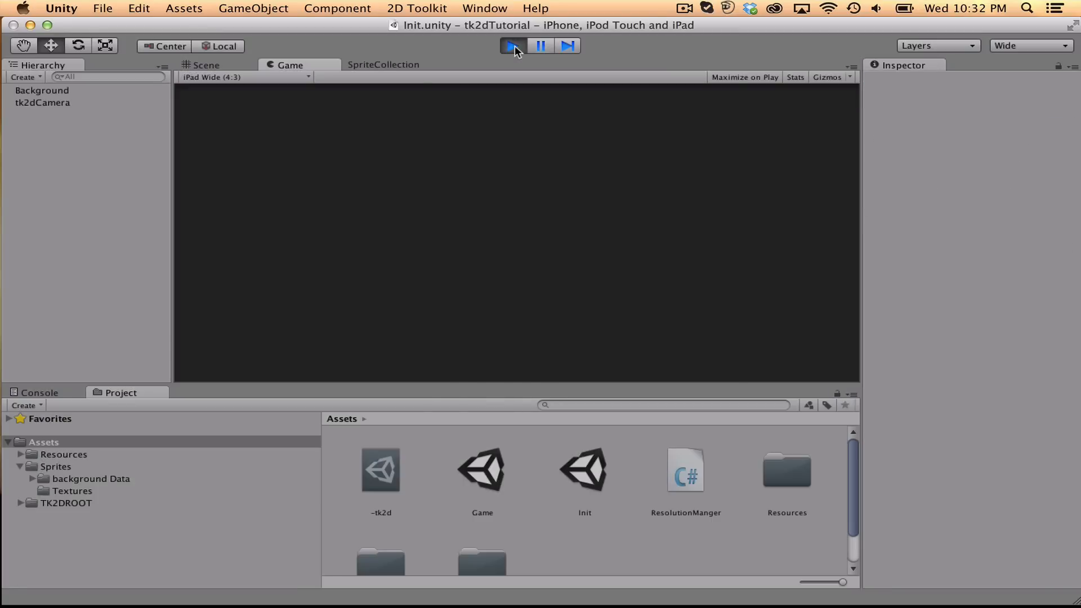
{"action": "left_click", "coordinate": [514, 46]}
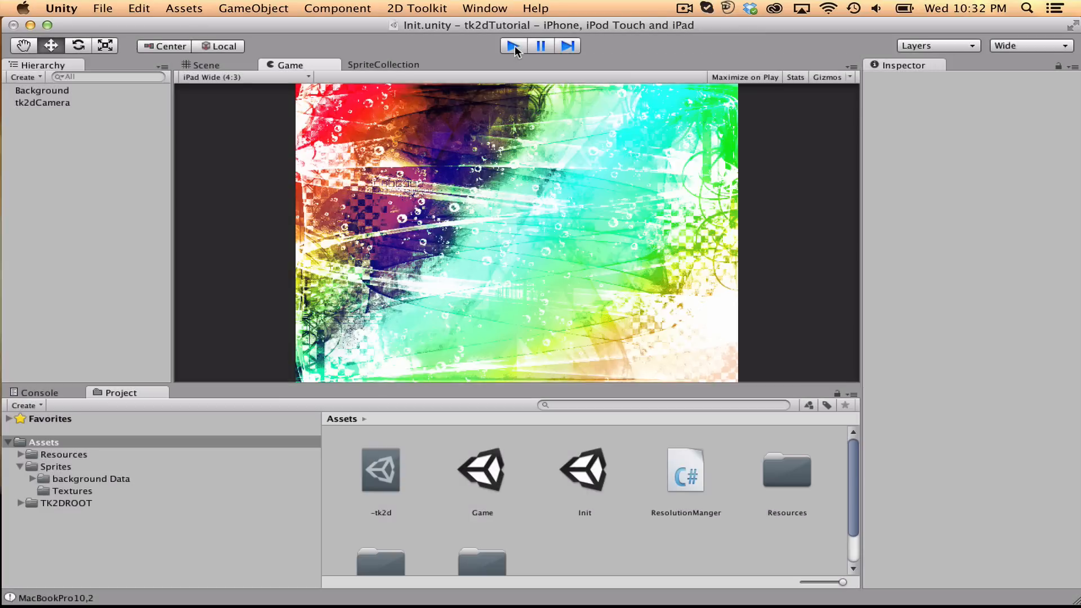
Reopen the ResolutionManger script in MonoDevelop and examine the iPad2 and MacBookPro10,2 cases with their platform assignment
{"action": "double_click", "coordinate": [683, 476]}
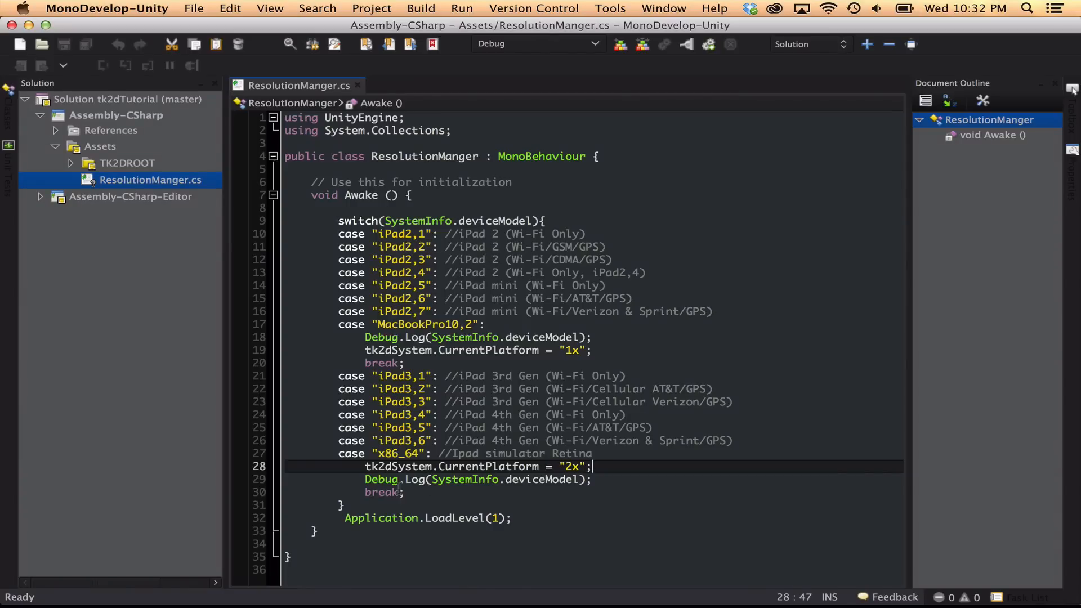
{"action": "left_click", "coordinate": [387, 311]}
{"action": "double_click", "coordinate": [415, 273]}
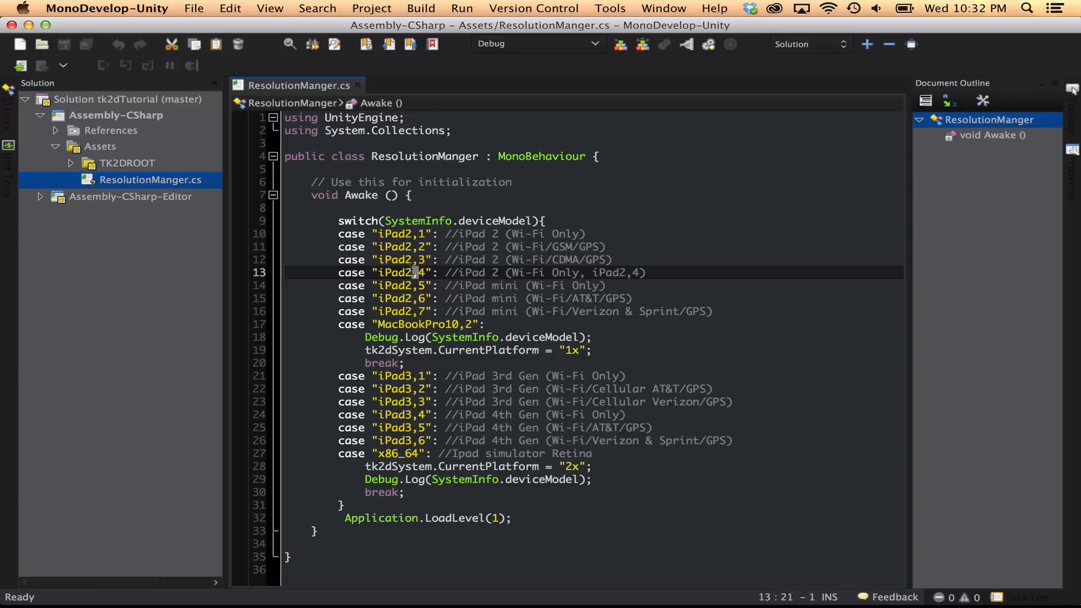
{"action": "double_click", "coordinate": [397, 247]}
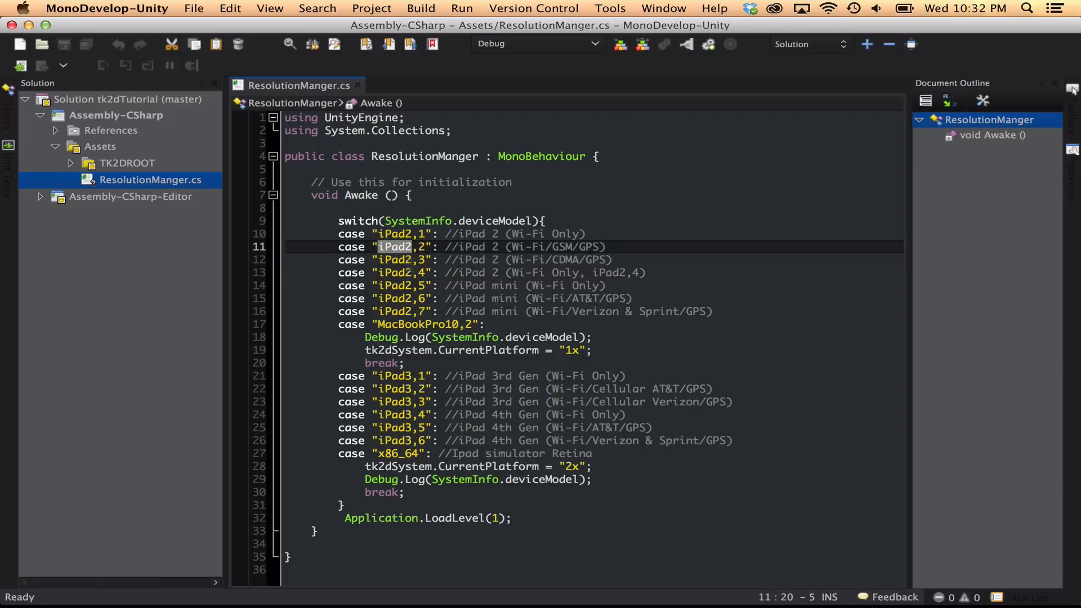
{"action": "double_click", "coordinate": [415, 325]}
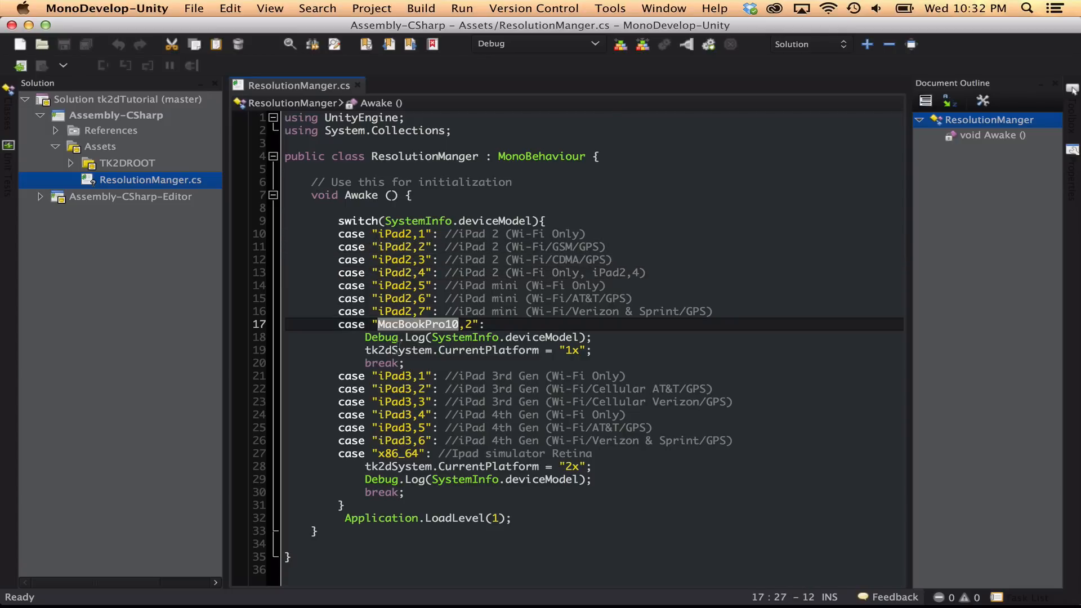
{"action": "double_click", "coordinate": [397, 350]}
{"action": "double_click", "coordinate": [572, 350]}
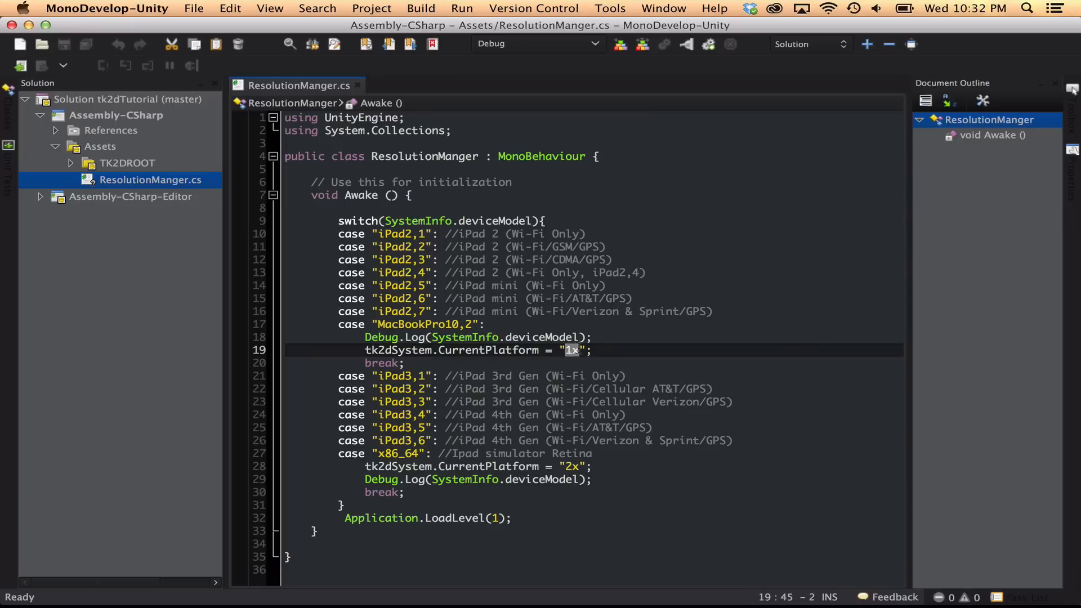
Examine the Application.LoadLevel call after the switch block, and return to the Unity editor
{"action": "double_click", "coordinate": [400, 518]}
{"action": "double_click", "coordinate": [466, 520]}
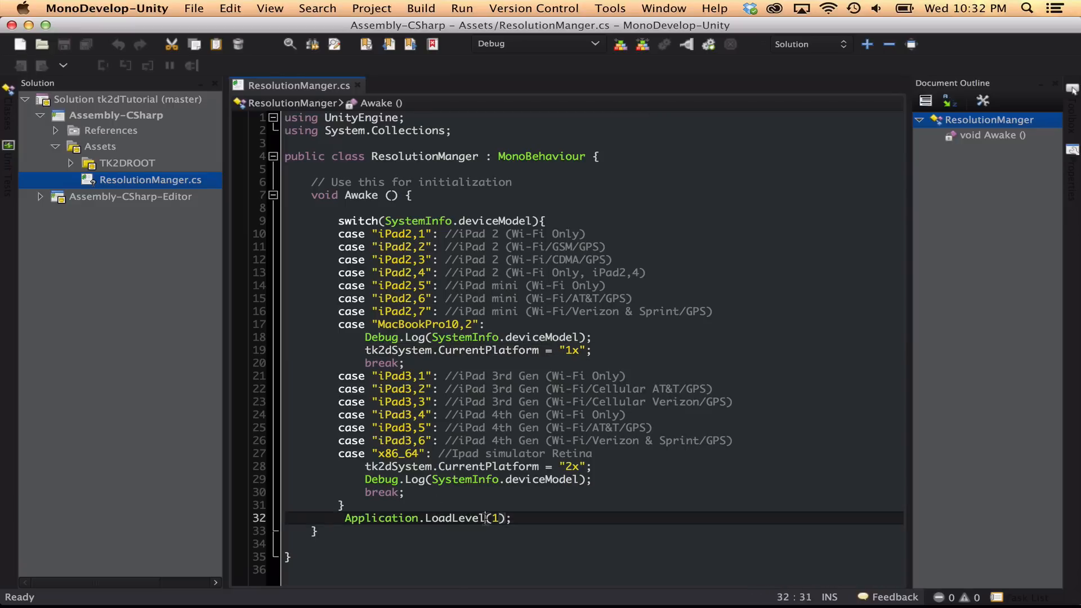
{"action": "double_click", "coordinate": [489, 519]}
{"action": "left_click", "coordinate": [12, 25]}
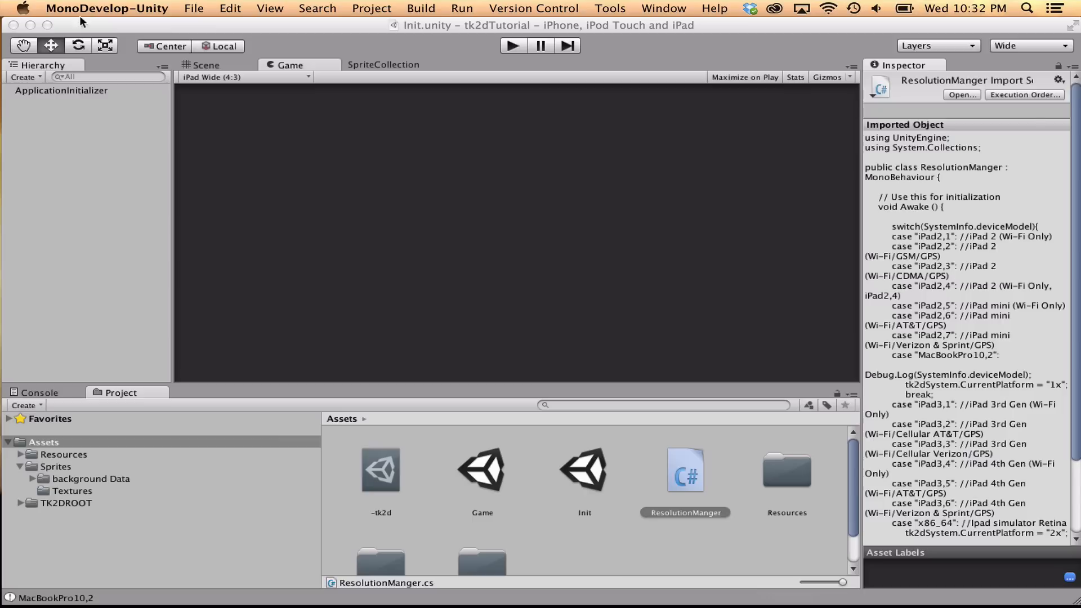
{"action": "left_click", "coordinate": [451, 25]}
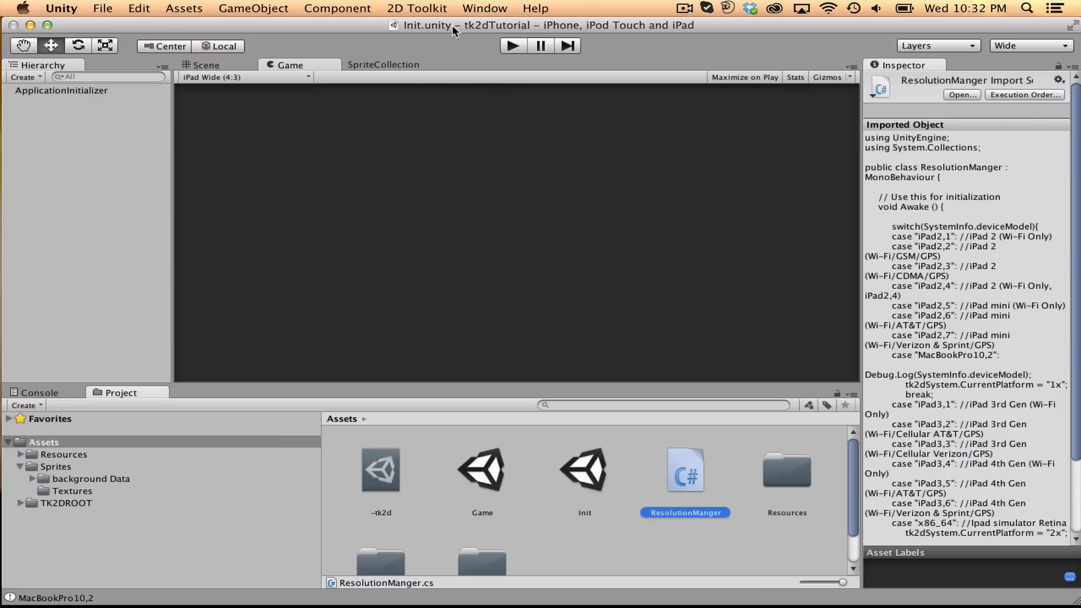